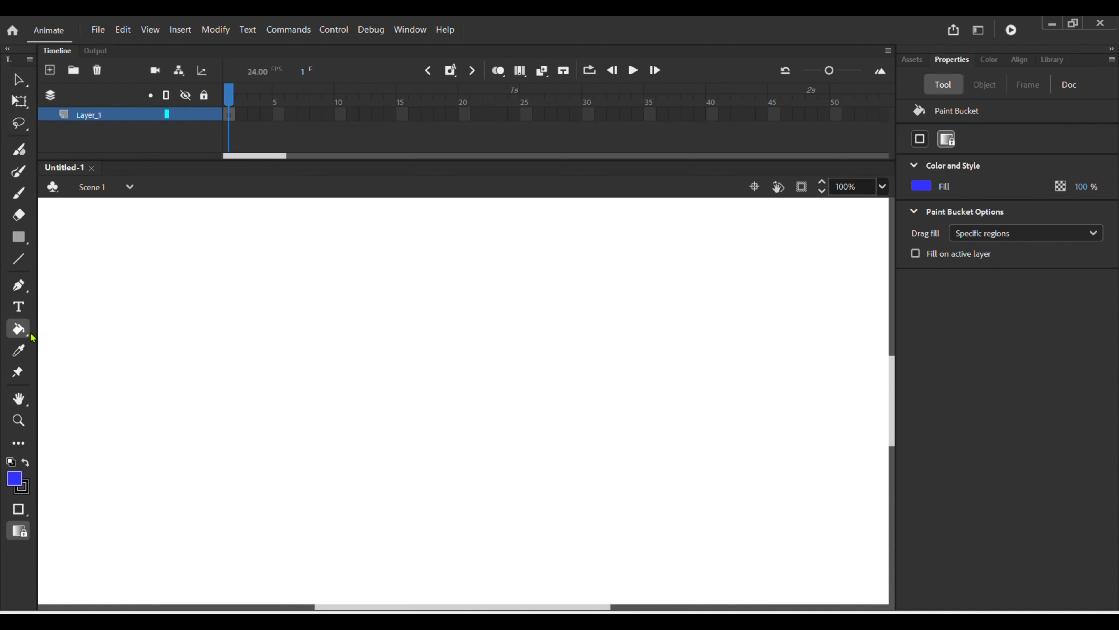
# Draw a blue rectangle with a black outline, about 450 by 246 px, on the empty stage
pyautogui.press('v')
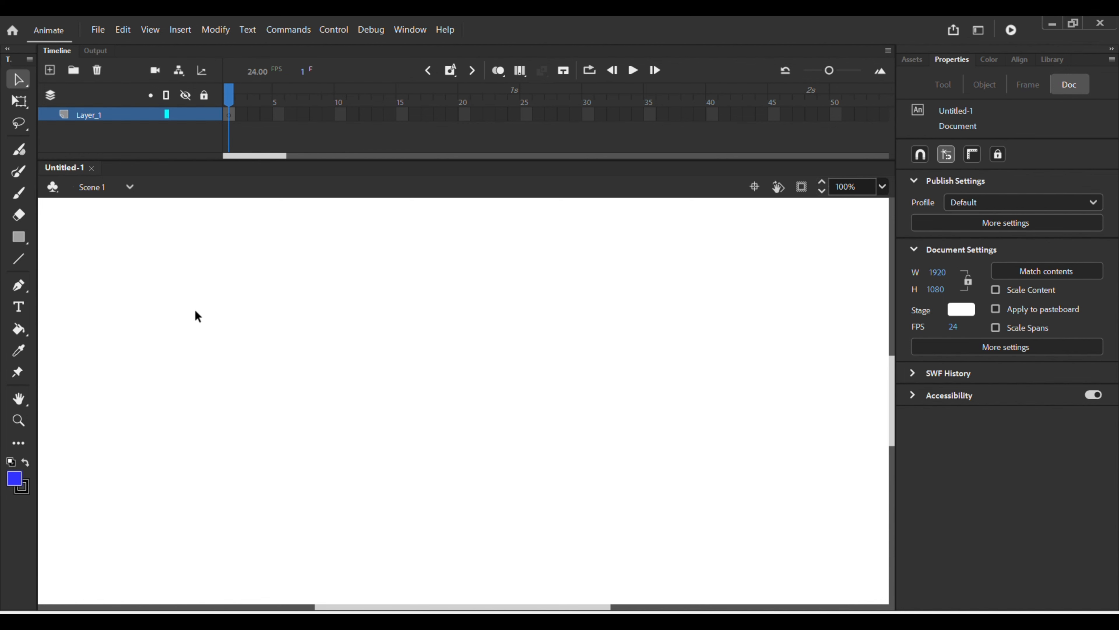
pyautogui.press('k')
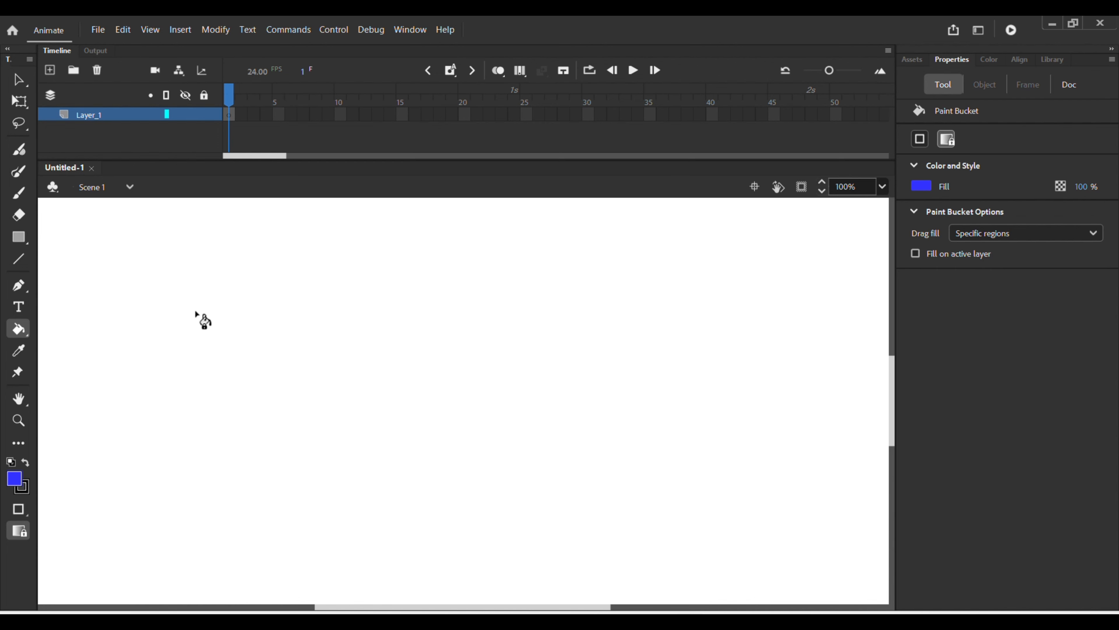
pyautogui.press('r')
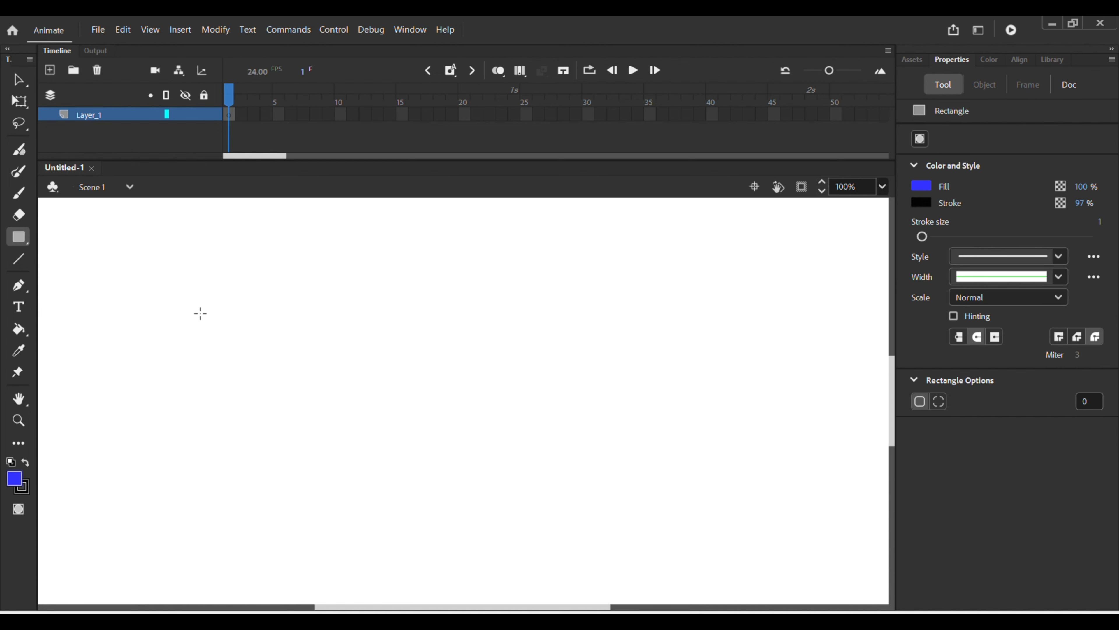
pyautogui.moveTo(249, 314)
pyautogui.mouseDown()
pyautogui.moveTo(429, 393)
pyautogui.moveTo(578, 493)
pyautogui.mouseUp()
# Set the stroke size of the blue rectangle's outline to 16
pyautogui.press('v')
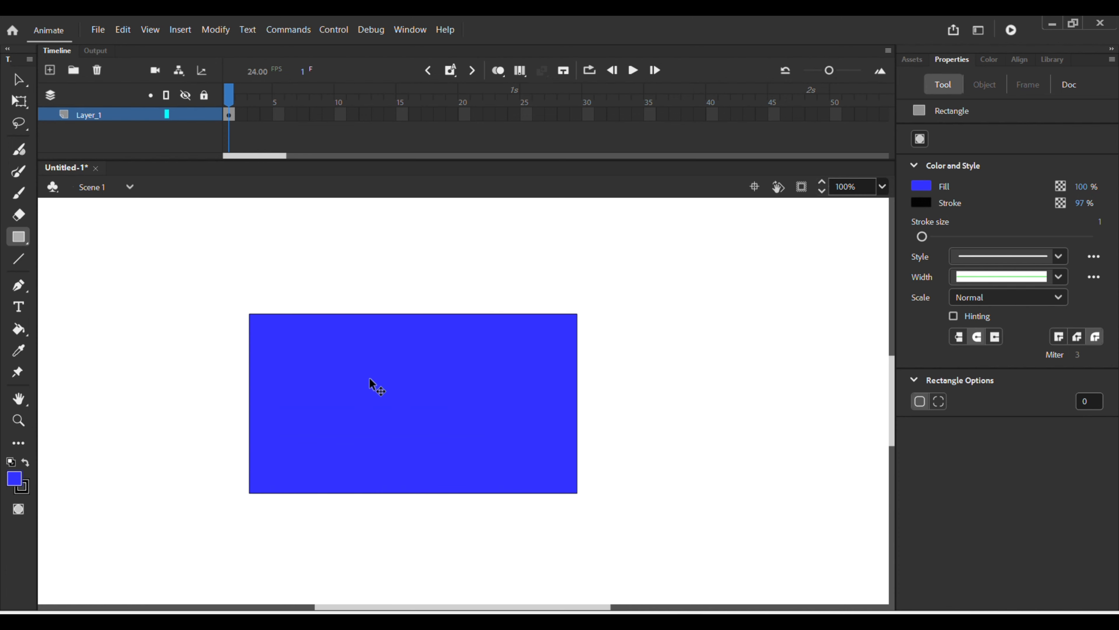
pyautogui.moveTo(216, 262); pyautogui.dragTo(625, 538)
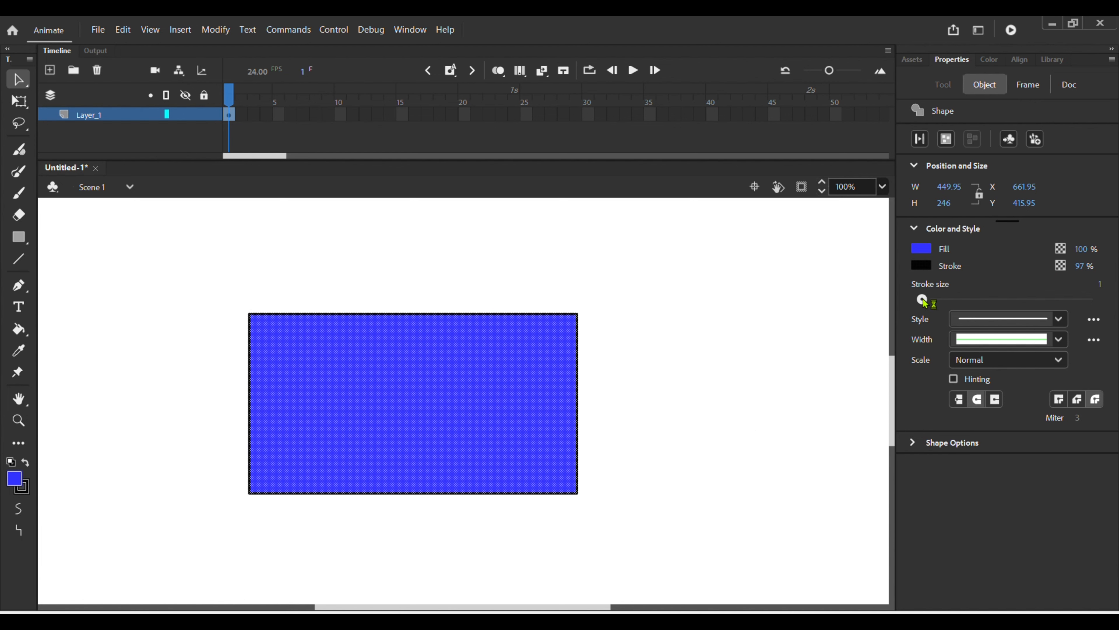
pyautogui.moveTo(922, 299); pyautogui.dragTo(937, 304)
pyautogui.click(366, 563)
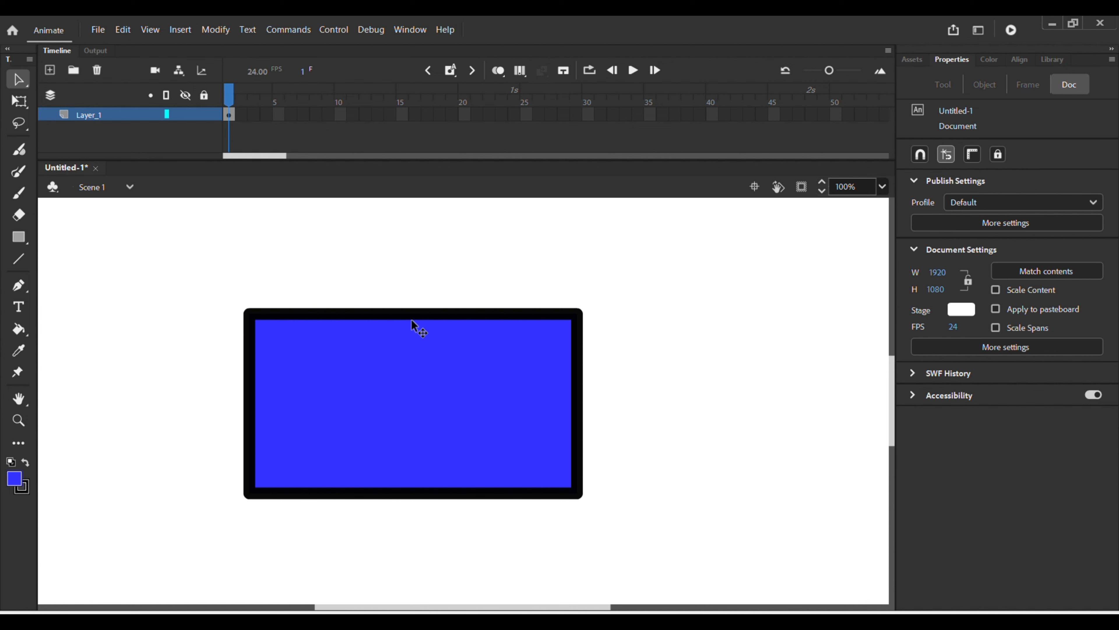
# Delete the rectangle's blue fill and refill the empty outline with blue using the Paint Bucket
pyautogui.click(434, 349)
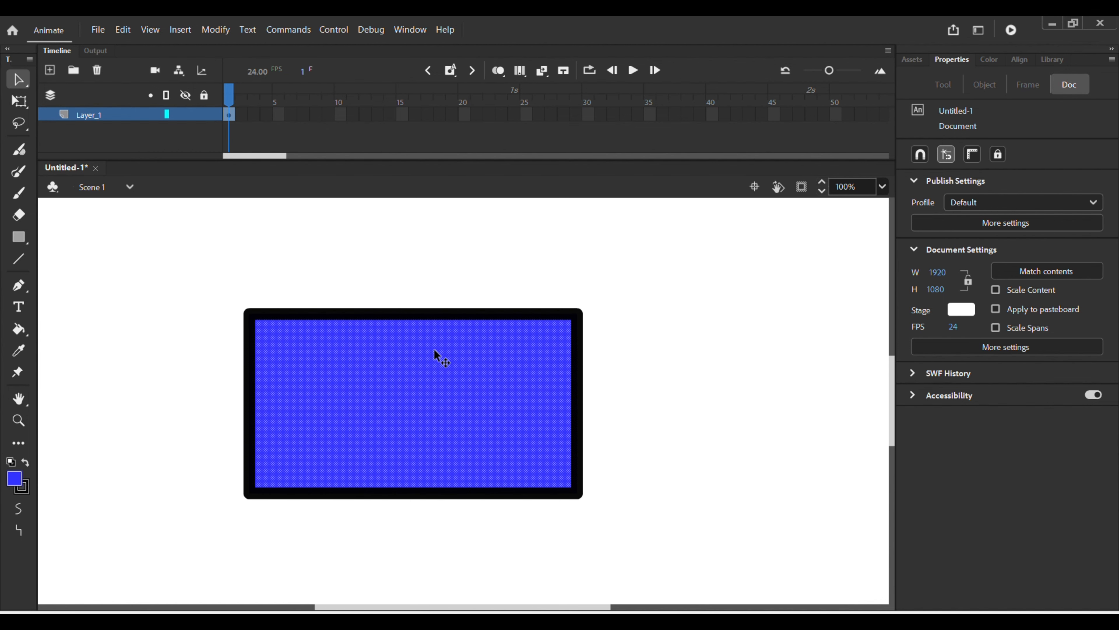
pyautogui.press('Delete')
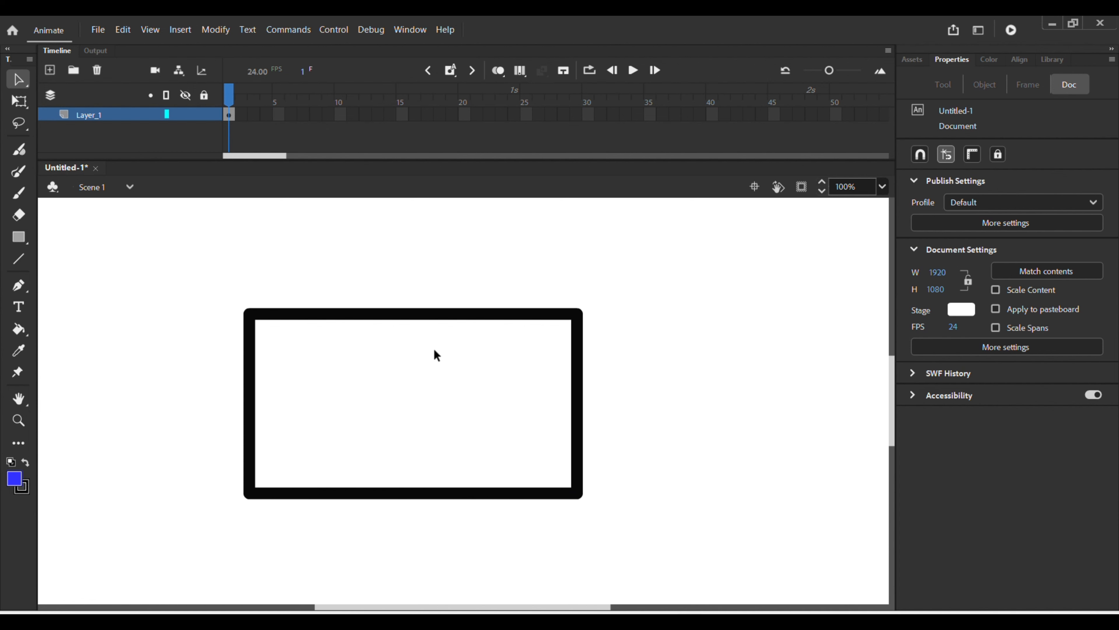
pyautogui.press('k')
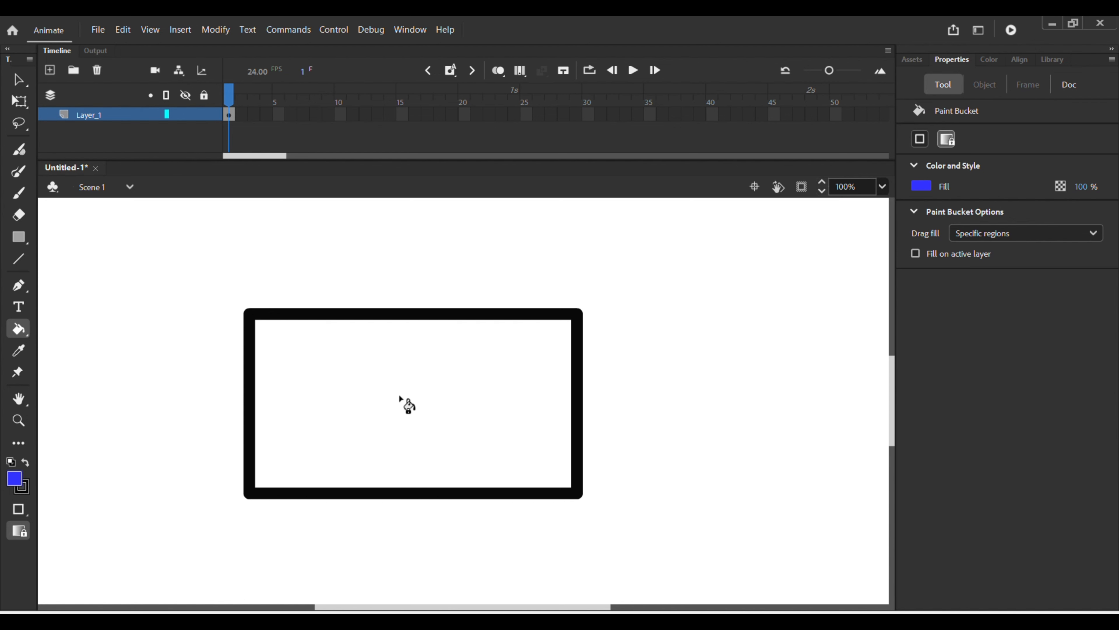
pyautogui.click(409, 390)
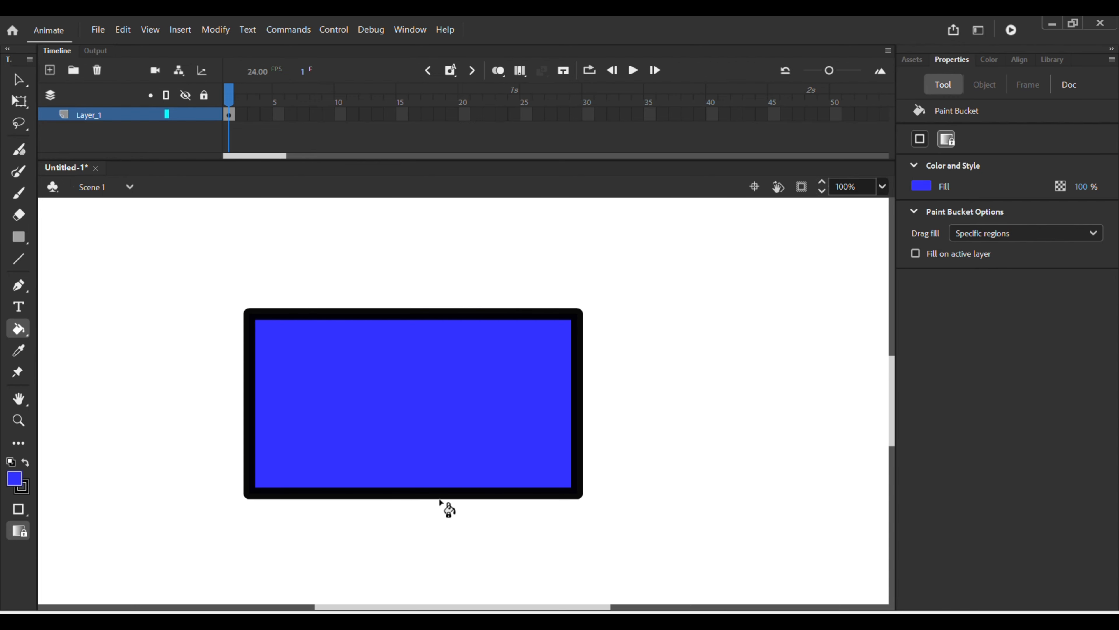
# Select the whole rectangle, including fill and outline, and delete it from the stage
pyautogui.press('v')
pyautogui.hotkey('ctrl', 'a')
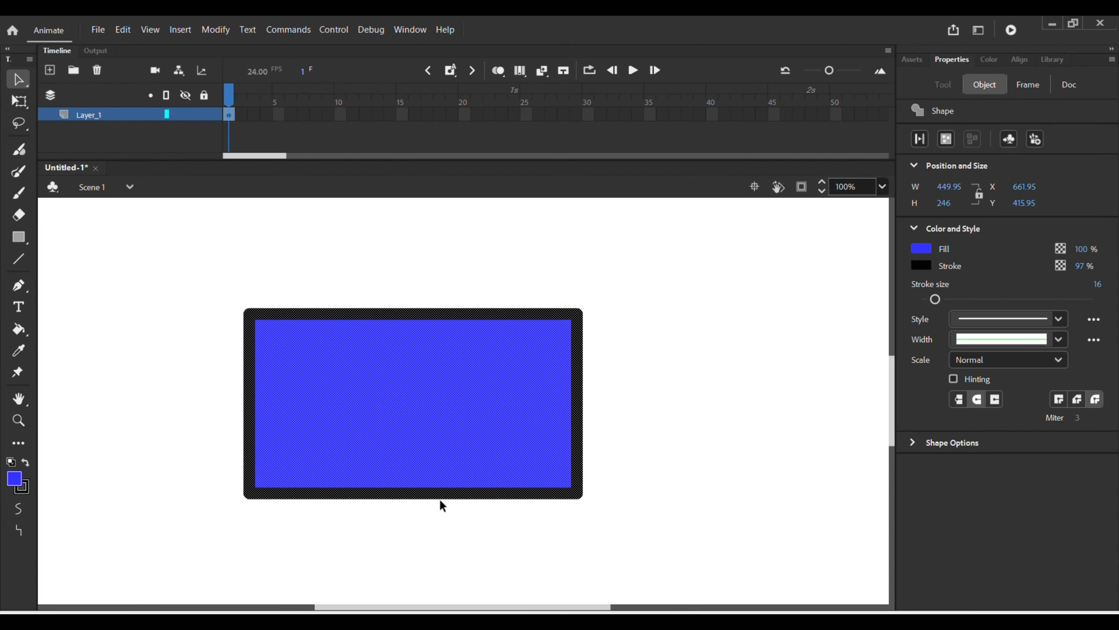
pyautogui.press('Delete')
# Draw two blue rectangles with thick black outlines side by side, the left one about 278 by 171 px
pyautogui.press('r')
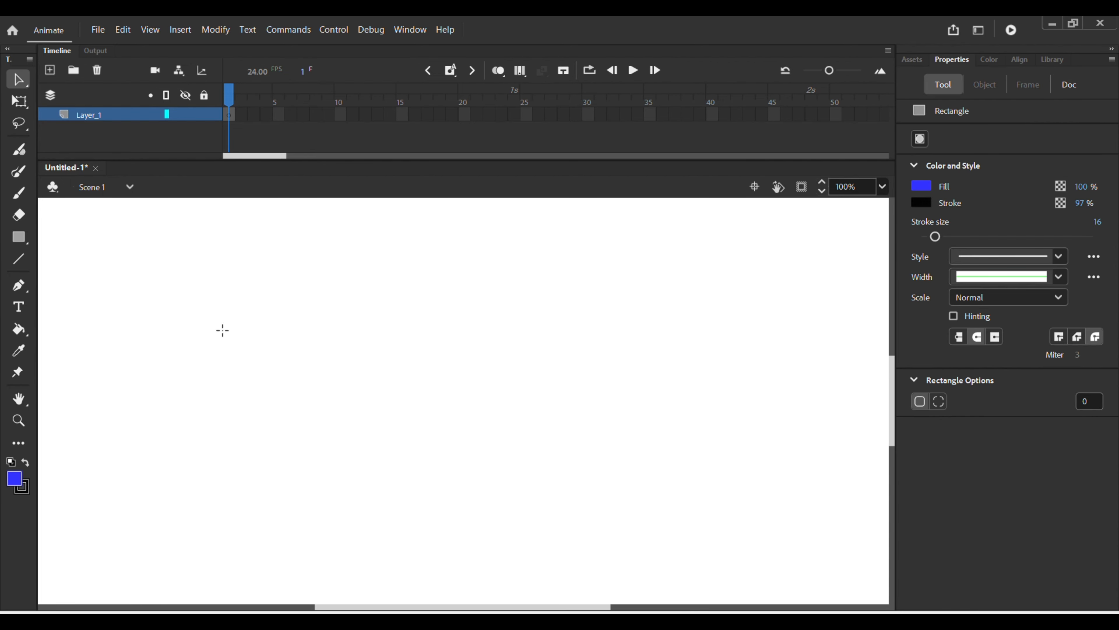
pyautogui.moveTo(160, 294); pyautogui.dragTo(362, 418)
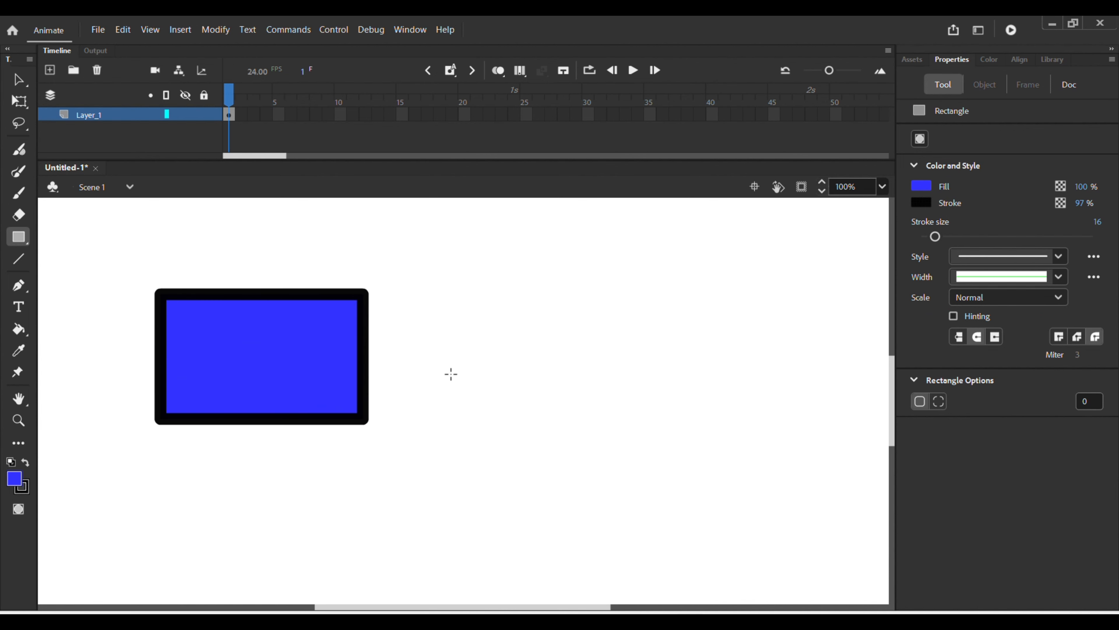
pyautogui.moveTo(493, 293); pyautogui.dragTo(760, 422)
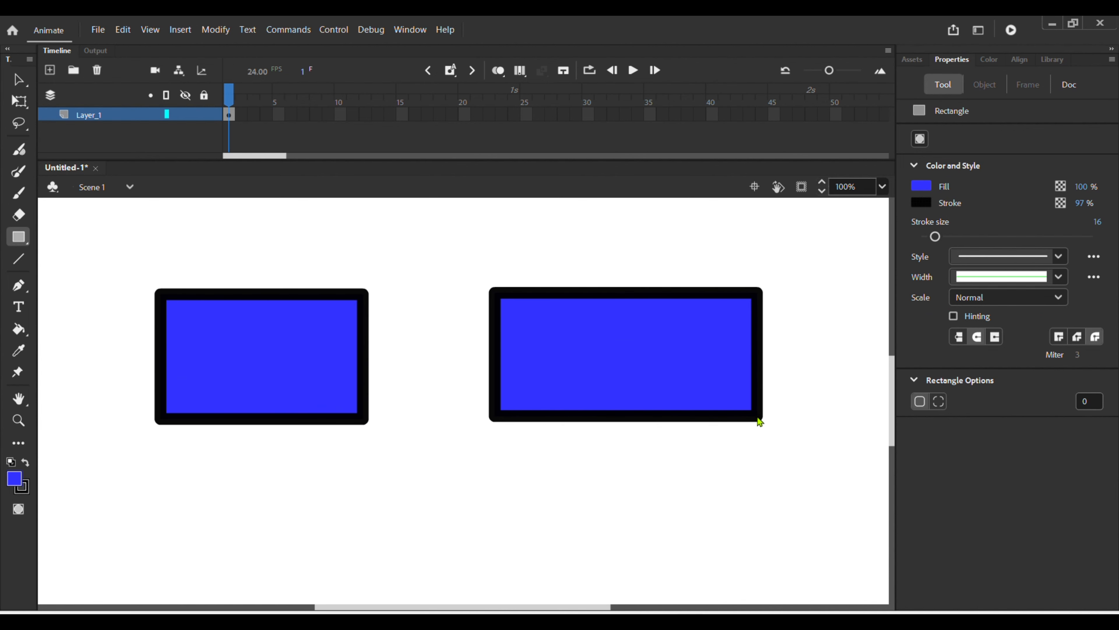
pyautogui.click(378, 450)
pyautogui.press('v')
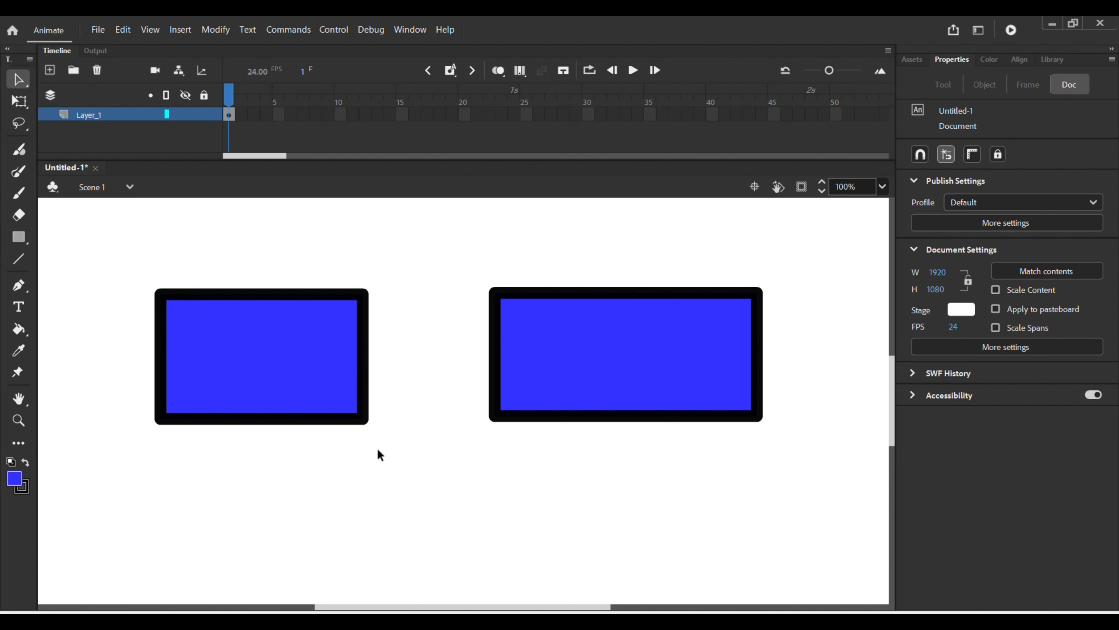
pyautogui.moveTo(241, 403); pyautogui.dragTo(258, 422)
pyautogui.hotkey('ctrl', 'z')
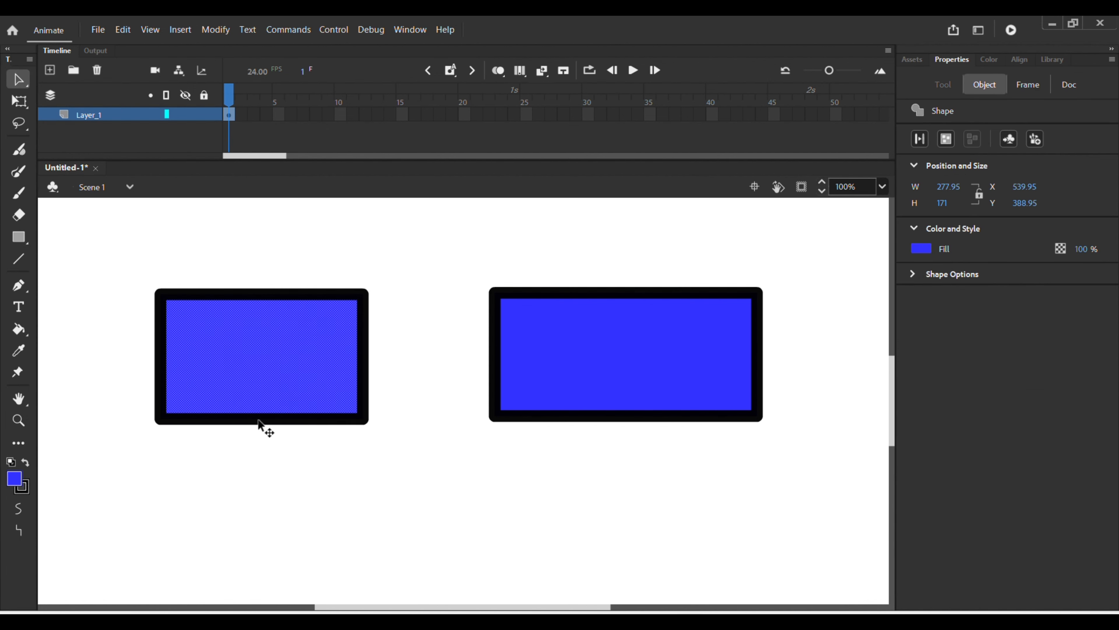
pyautogui.click(257, 423)
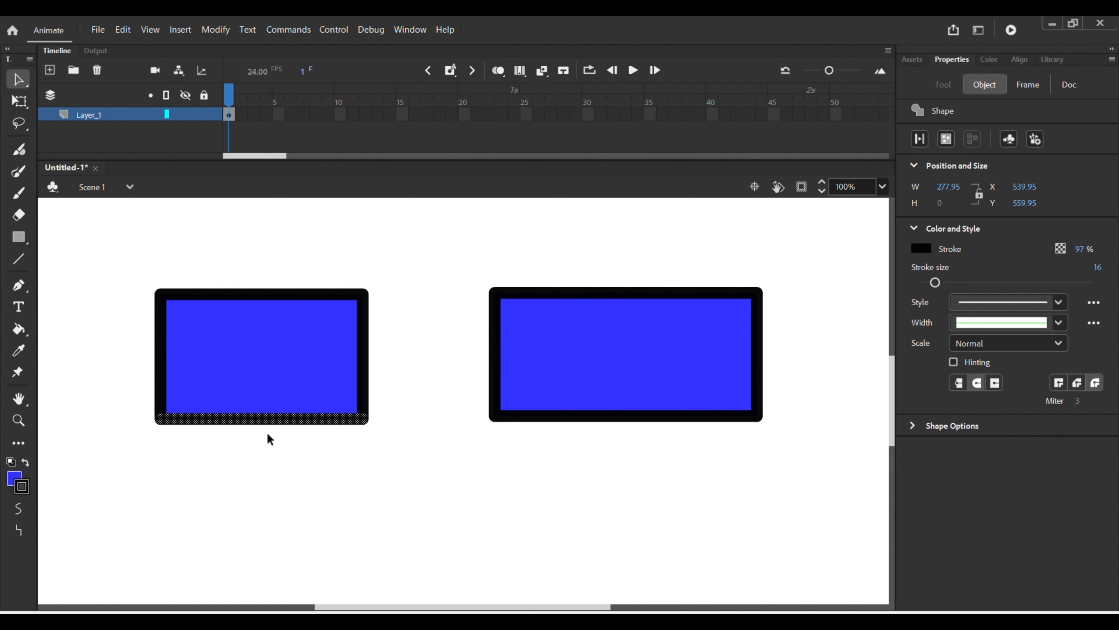
pyautogui.click(268, 432)
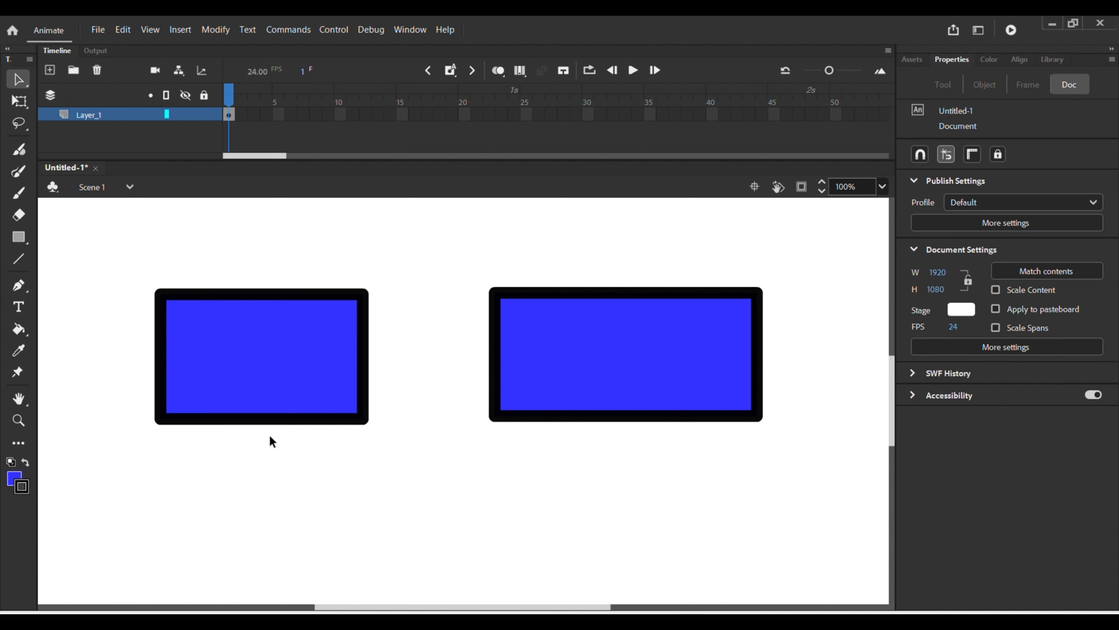
# Cut a small gap in the left rectangle's bottom outline and delete its blue fill
pyautogui.click(241, 407)
pyautogui.press('Delete')
pyautogui.click(250, 398)
pyautogui.press('Delete')
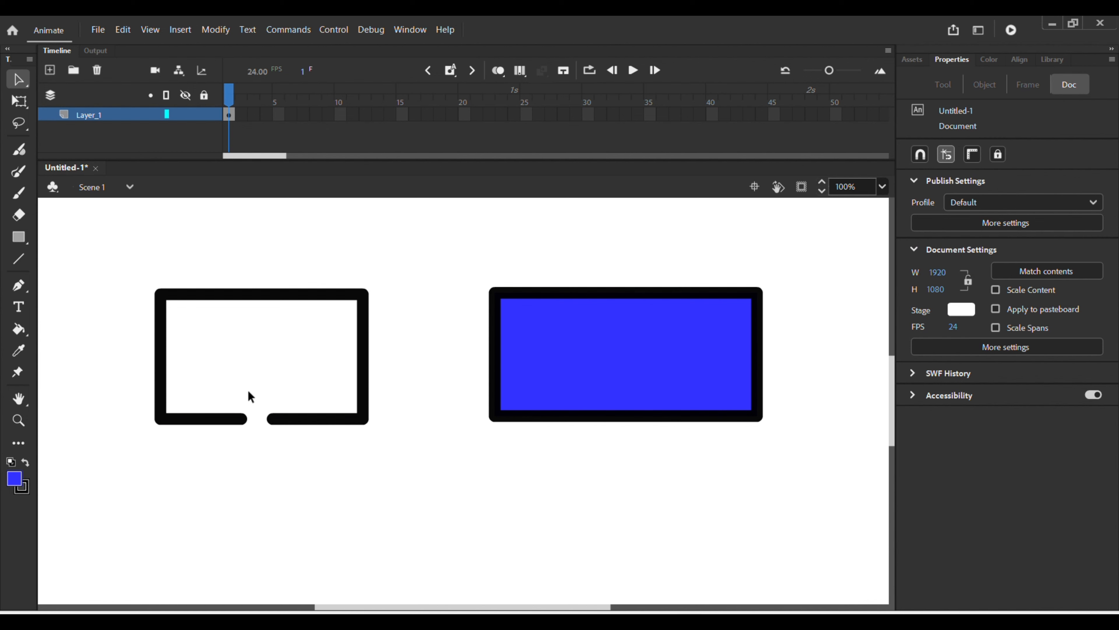
# Delete the right rectangle's fill and refill its closed outline with blue using the Paint Bucket
pyautogui.click(596, 386)
pyautogui.press('Delete')
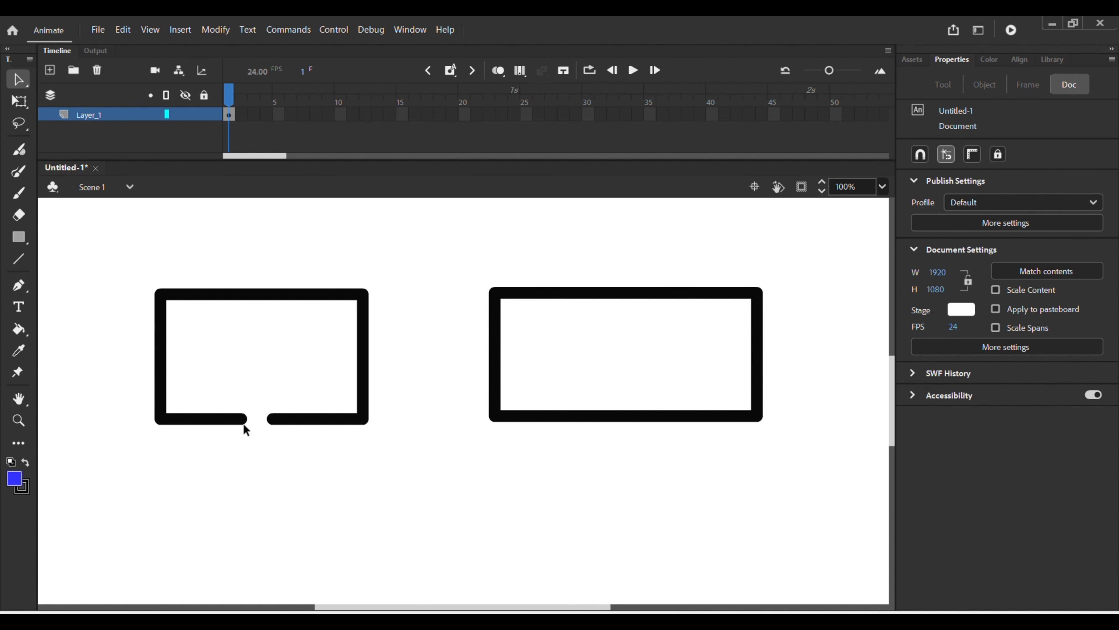
pyautogui.press('k')
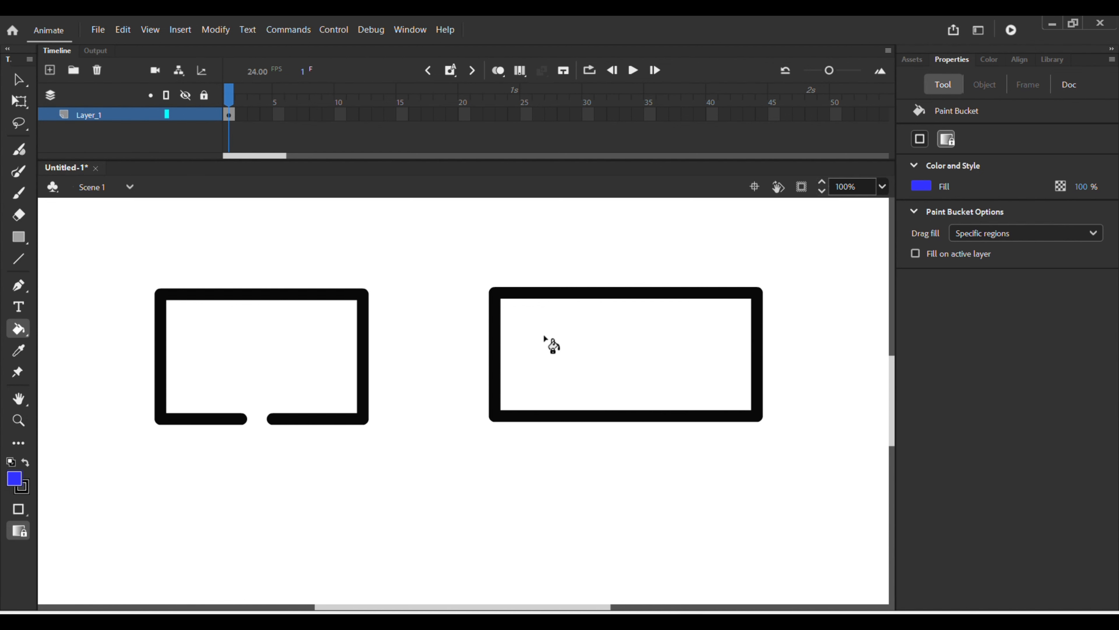
pyautogui.click(544, 338)
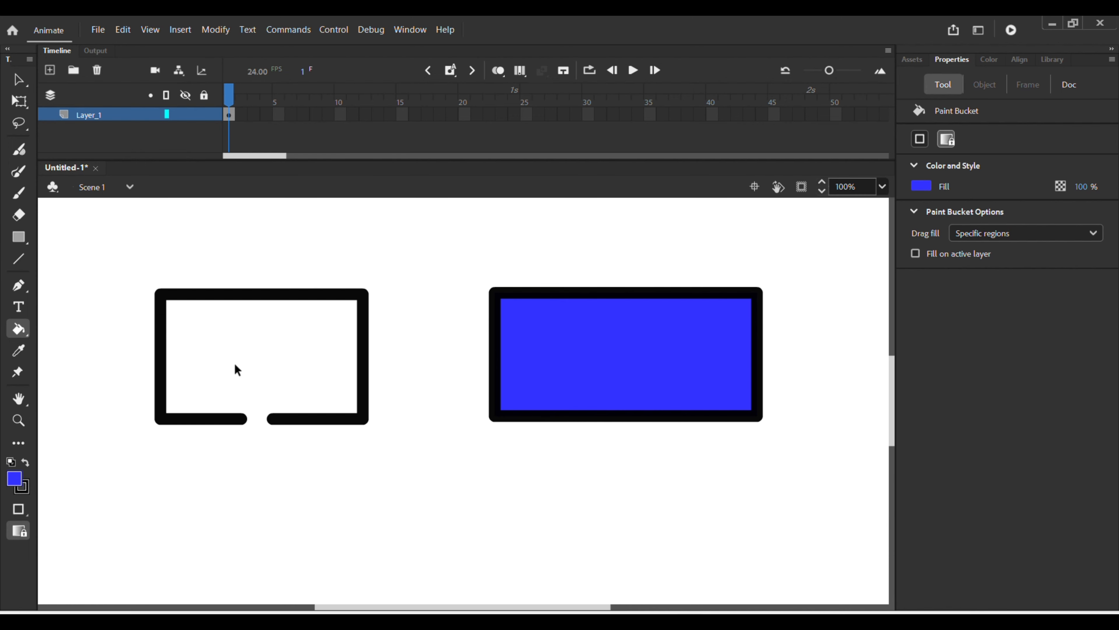
# Clear both rectangles from the stage and draw one new blue rectangle with a black outline, about 452 by 227 px
pyautogui.hotkey('ctrl', 'a')
pyautogui.press('Delete')
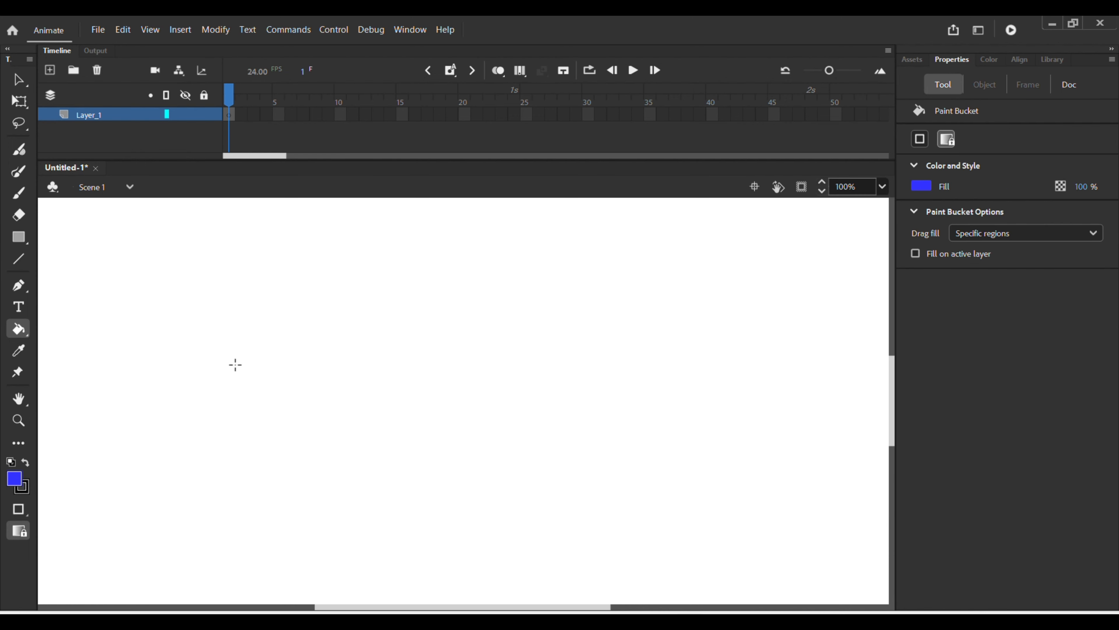
pyautogui.press('r')
pyautogui.moveTo(275, 315)
pyautogui.mouseDown()
pyautogui.moveTo(435, 420)
pyautogui.moveTo(616, 483)
pyautogui.moveTo(606, 481)
pyautogui.mouseUp()
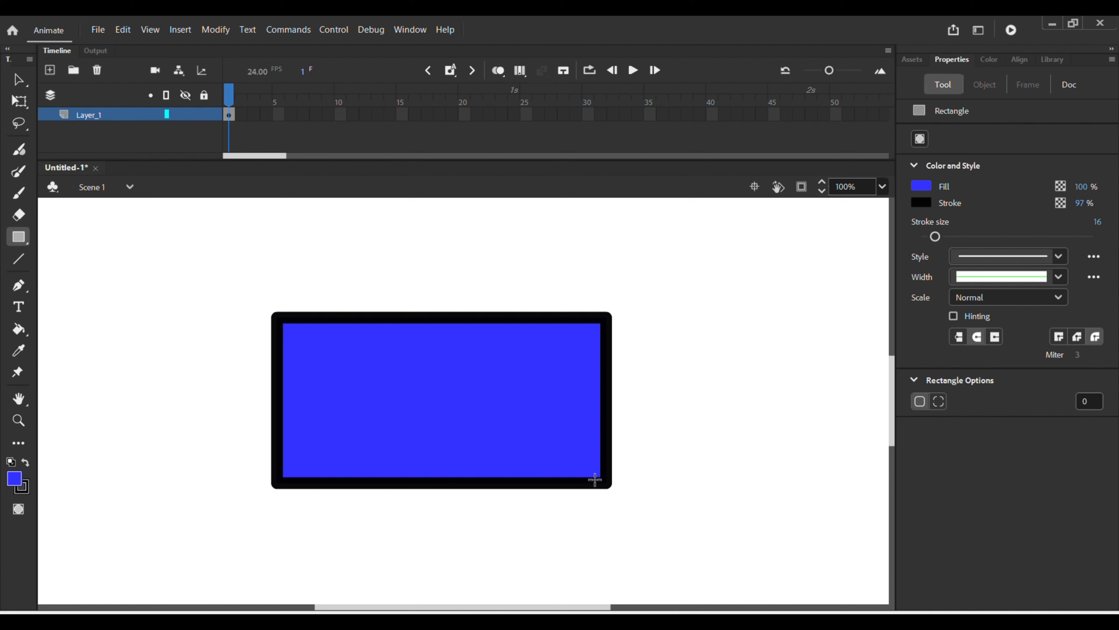
# Delete the new rectangle's blue fill and cut a very narrow gap in its bottom outline
pyautogui.press('v')
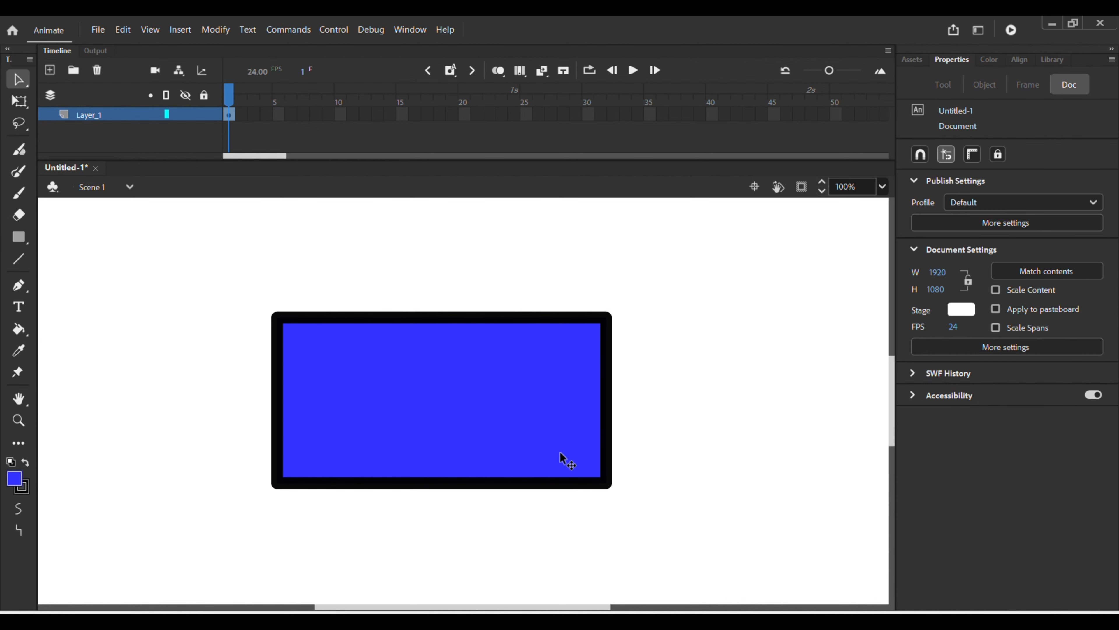
pyautogui.click(559, 451)
pyautogui.press('Delete')
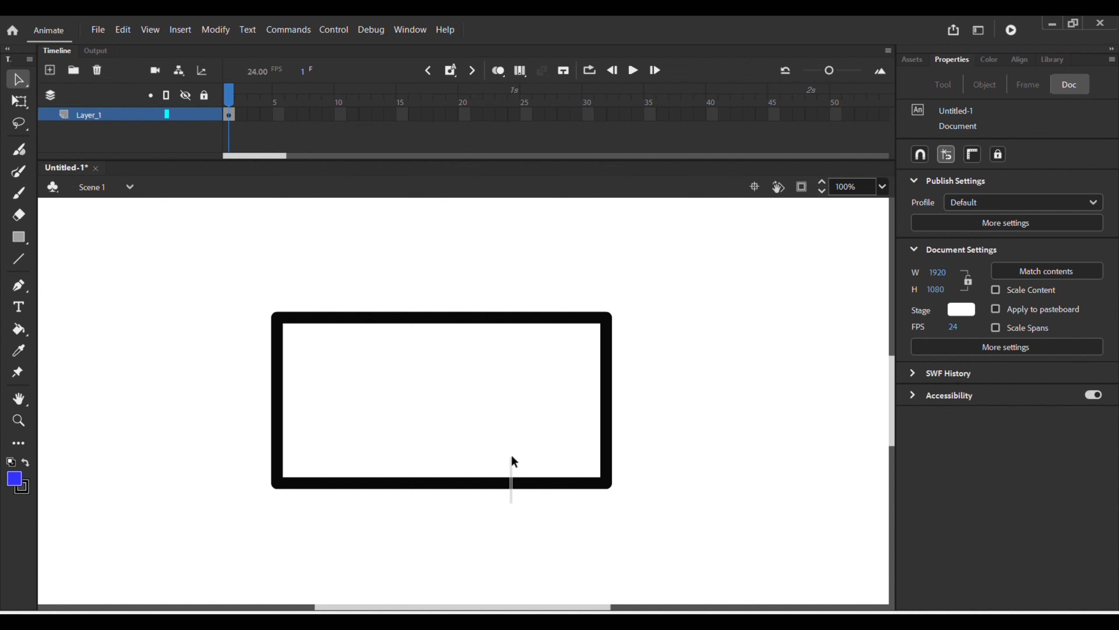
pyautogui.click(512, 481)
pyautogui.click(517, 459)
# Examine the bottom outline of the empty rectangle up close for the narrow gap
pyautogui.press('k')
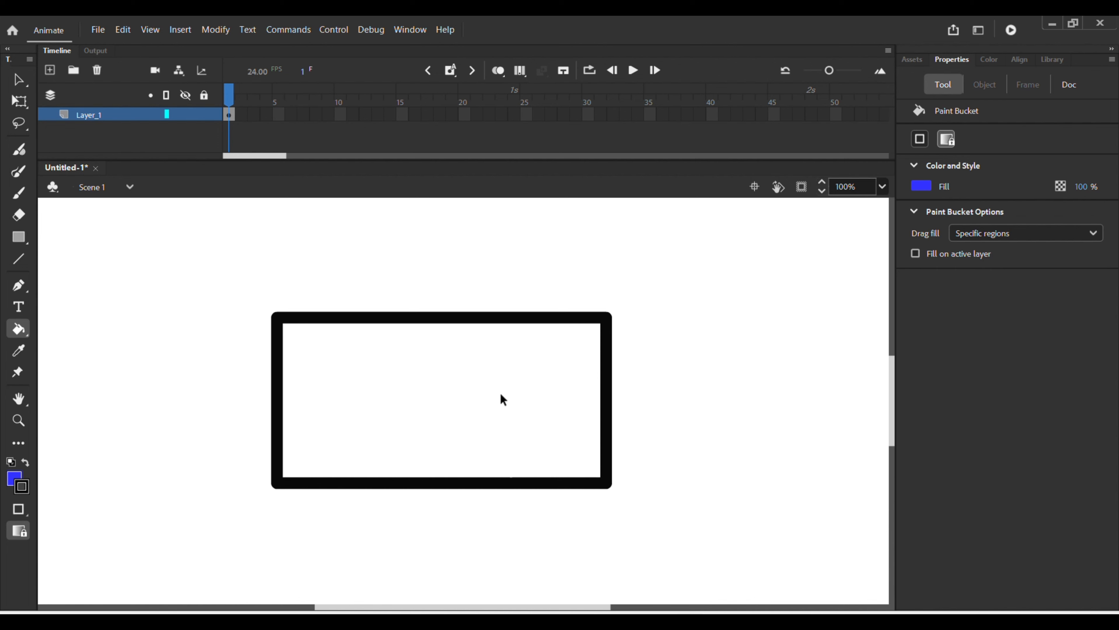
pyautogui.press('v')
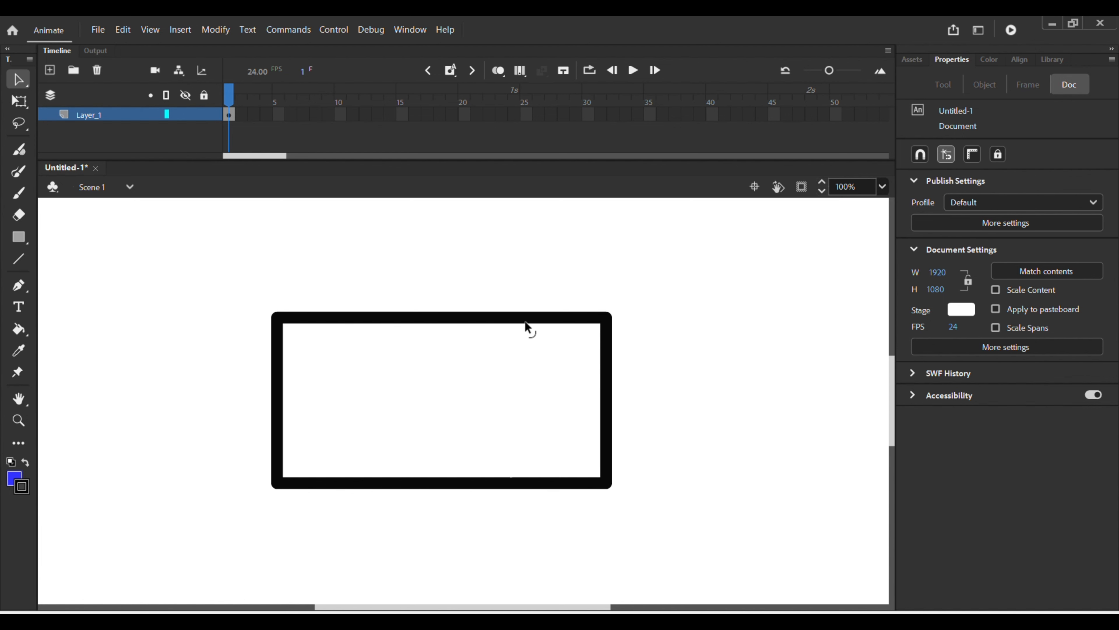
pyautogui.scroll(5, 543, 498)
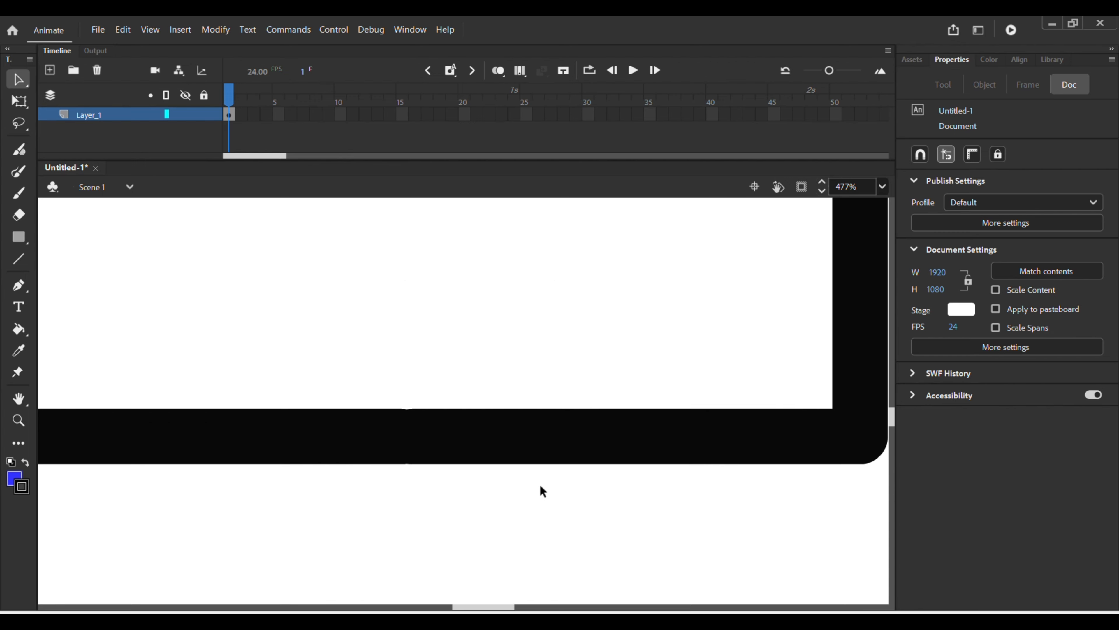
pyautogui.scroll(5, 556, 430)
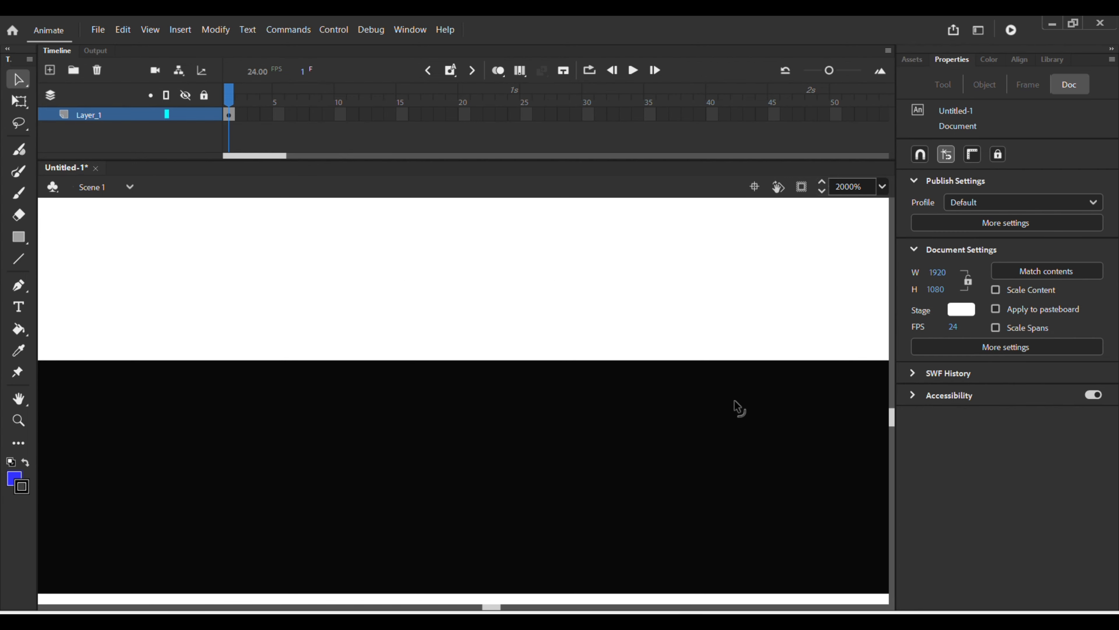
pyautogui.moveTo(725, 415); pyautogui.dragTo(577, 404)
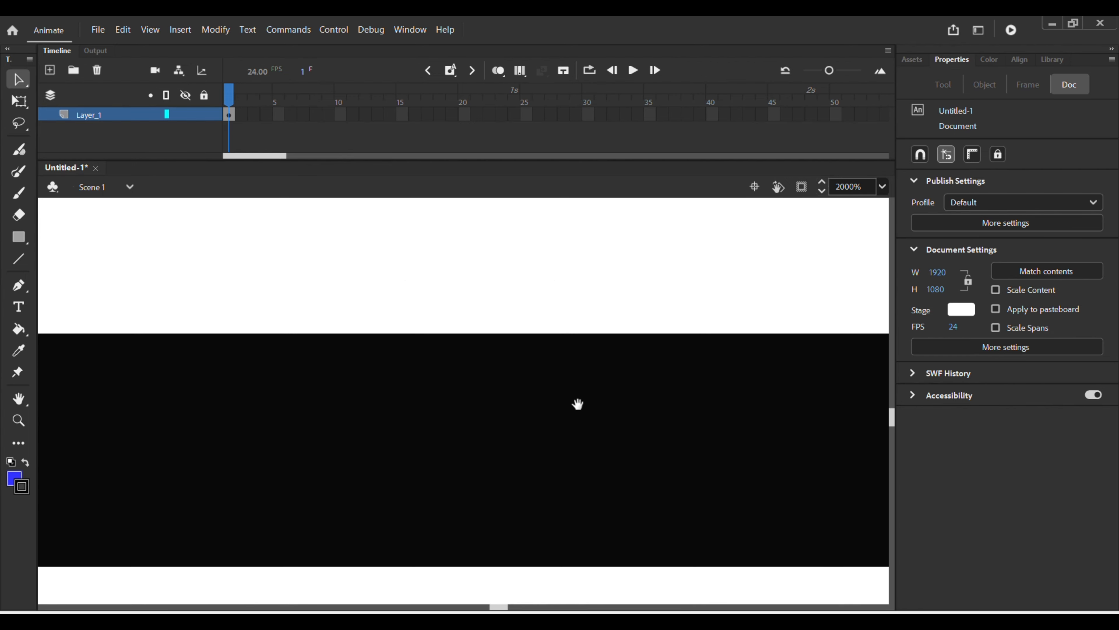
pyautogui.scroll(-8, 575, 407)
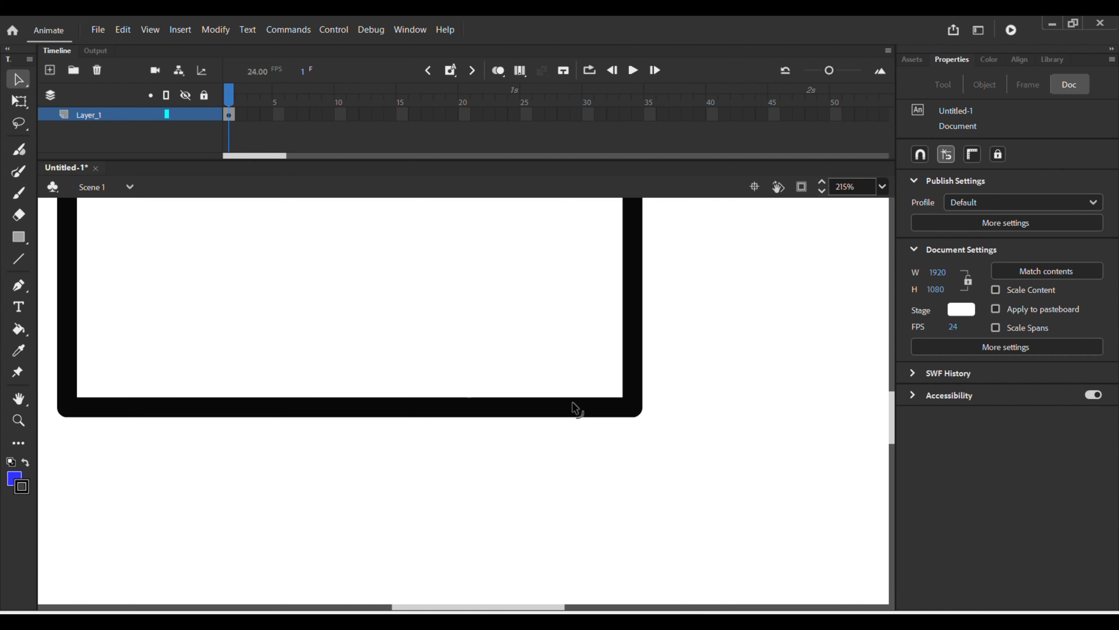
pyautogui.scroll(-2, 575, 407)
pyautogui.scroll(3, 574, 406)
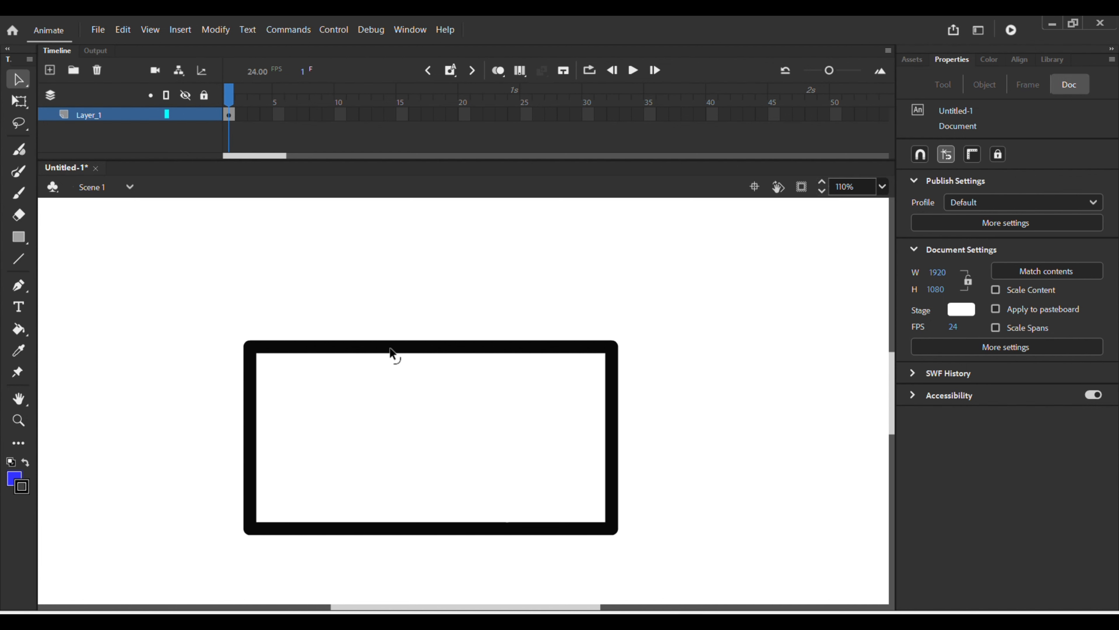
# Select the entire rectangle outline and reduce its stroke size to 0.1
pyautogui.moveTo(206, 306); pyautogui.dragTo(689, 577)
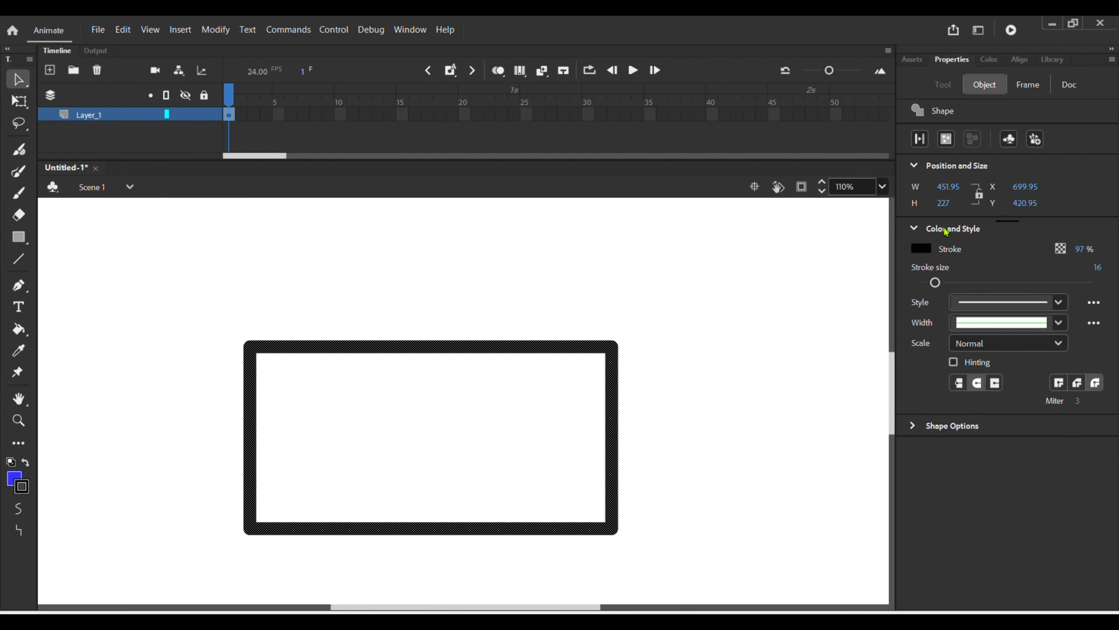
pyautogui.moveTo(935, 283); pyautogui.dragTo(922, 285)
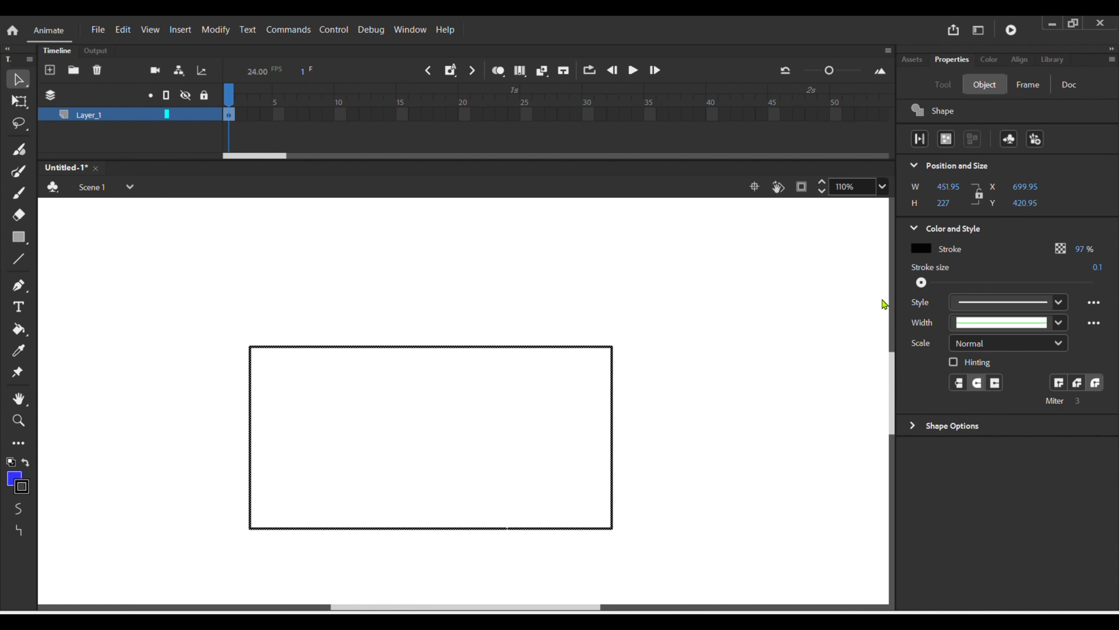
# Close the gap in the rectangle's bottom outline by joining its two line ends and fill the rectangle with blue
pyautogui.click(684, 474)
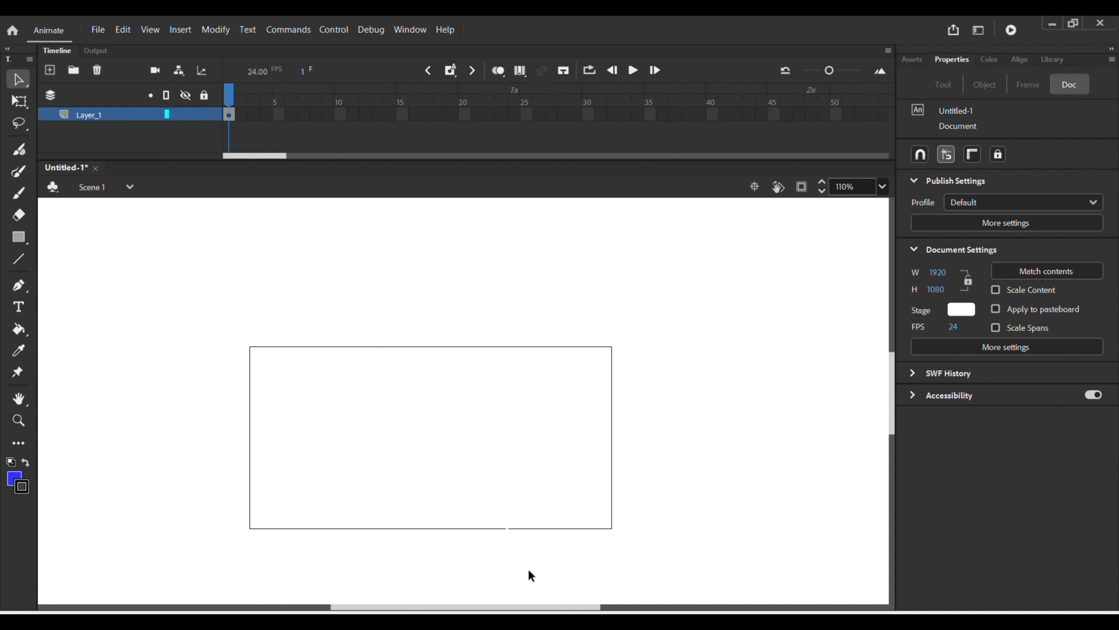
pyautogui.scroll(10, 525, 522)
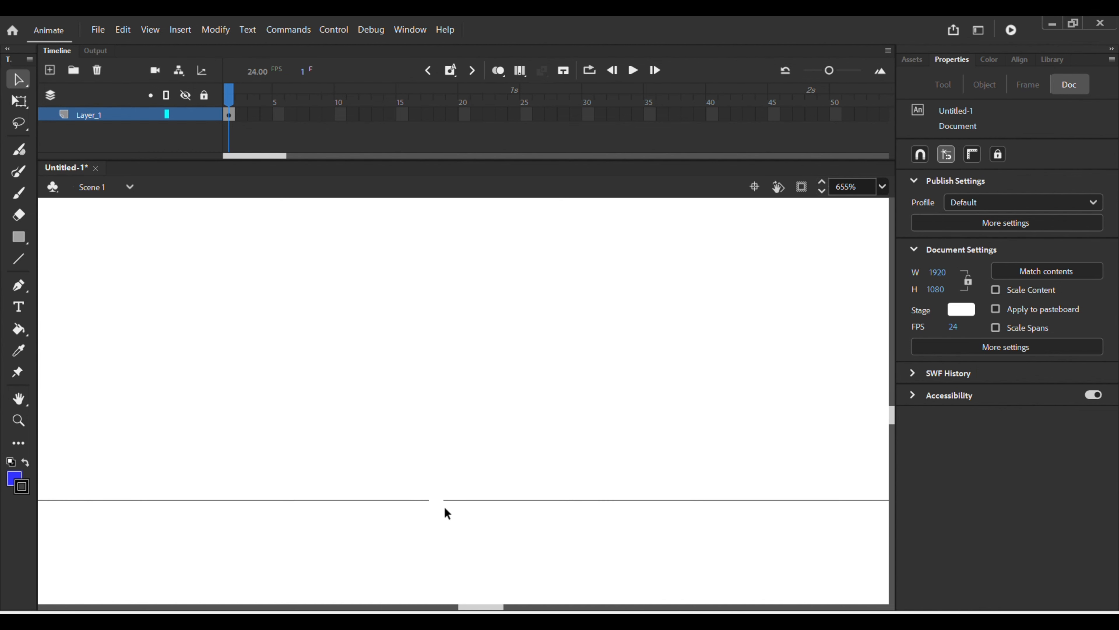
pyautogui.scroll(5, 431, 501)
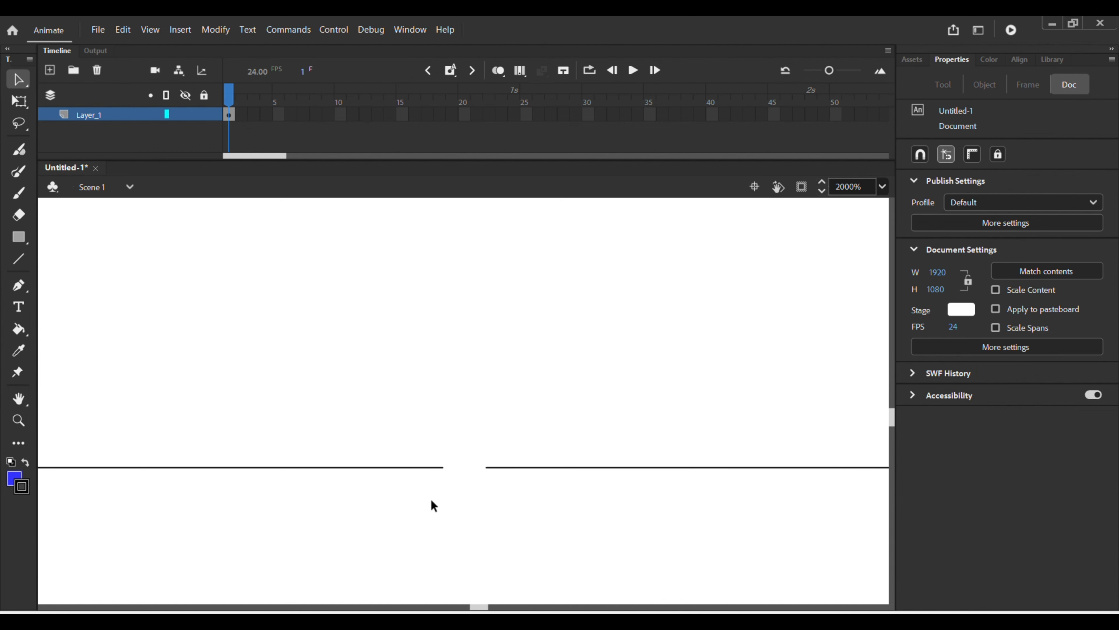
pyautogui.moveTo(443, 465); pyautogui.dragTo(465, 466)
pyautogui.scroll(-4, 505, 463)
pyautogui.scroll(-5, 504, 460)
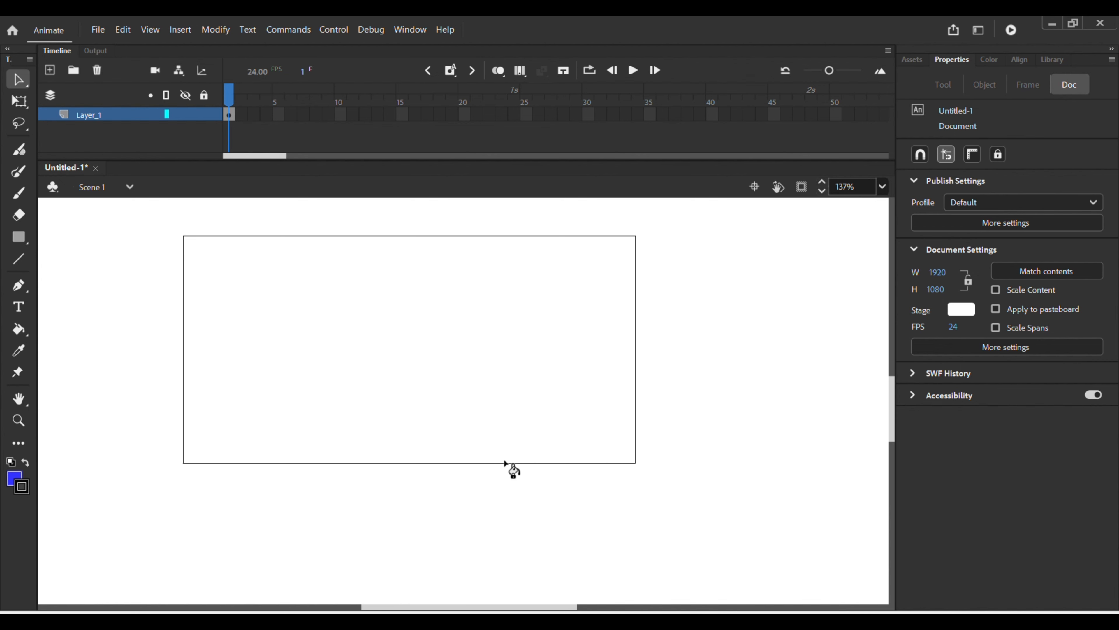
pyautogui.press('k')
pyautogui.click(487, 382)
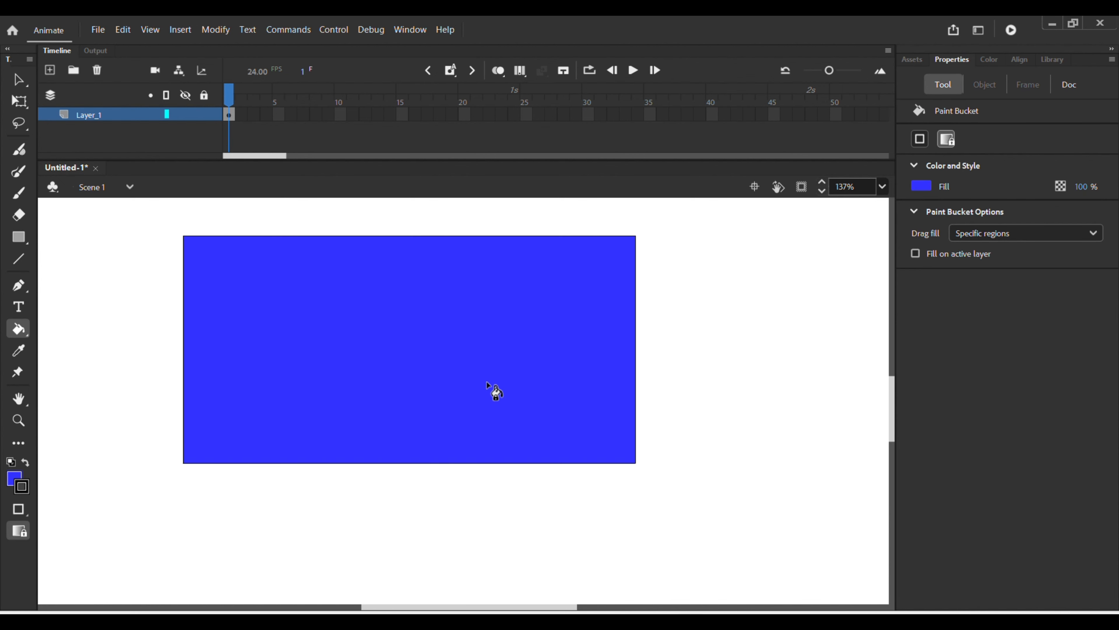
# Undo the blue fill, the gap closure and the stroke size reduction, and deselect the rectangle outline
pyautogui.hotkey('ctrl', 'z')
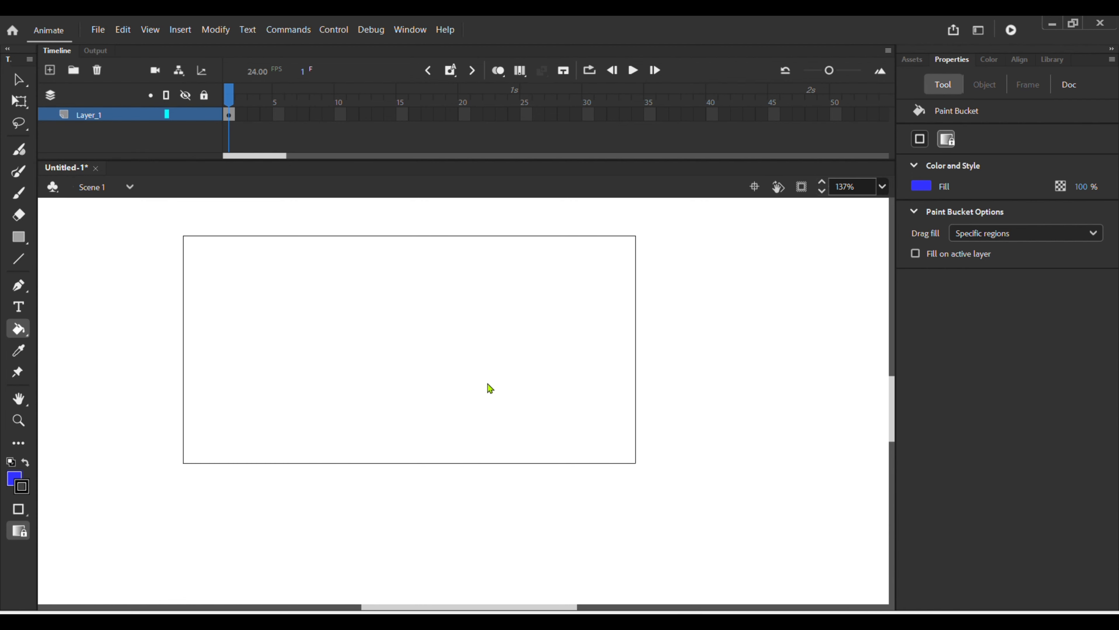
pyautogui.hotkey('ctrl', 'z')
pyautogui.hotkey('ctrl', 'z')
pyautogui.hotkey('ctrl', 'z')
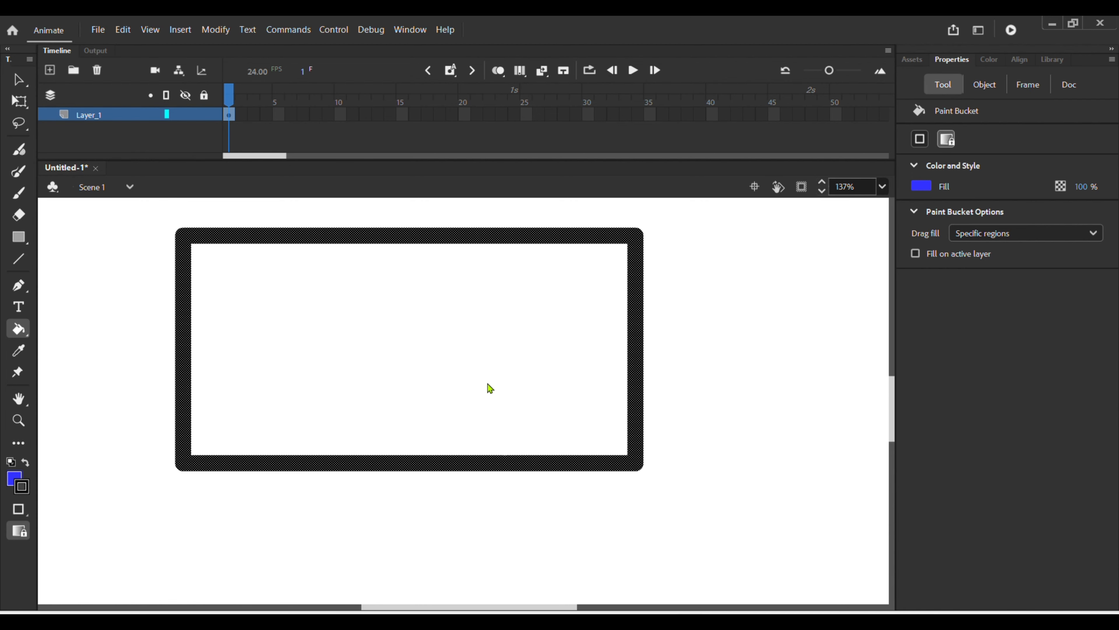
pyautogui.click(508, 537)
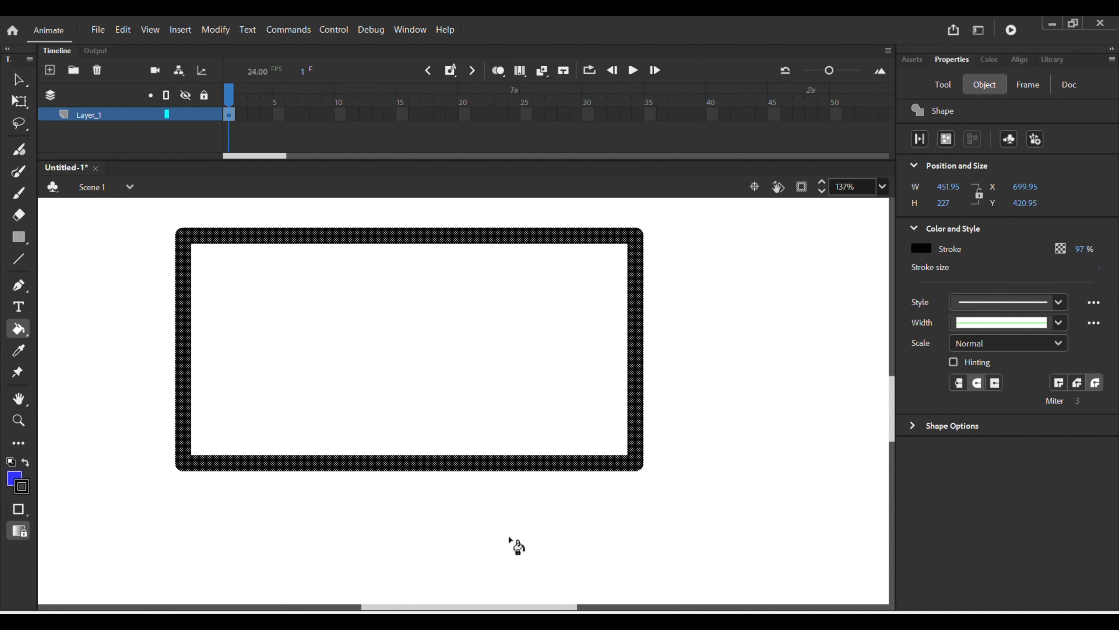
pyautogui.press('v')
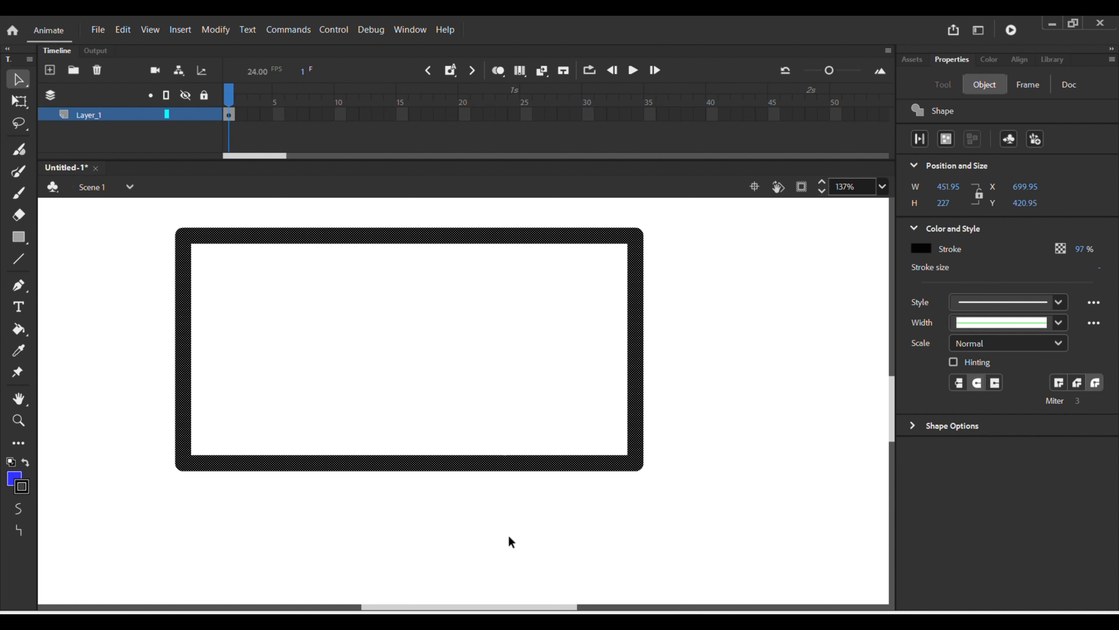
pyautogui.click(510, 537)
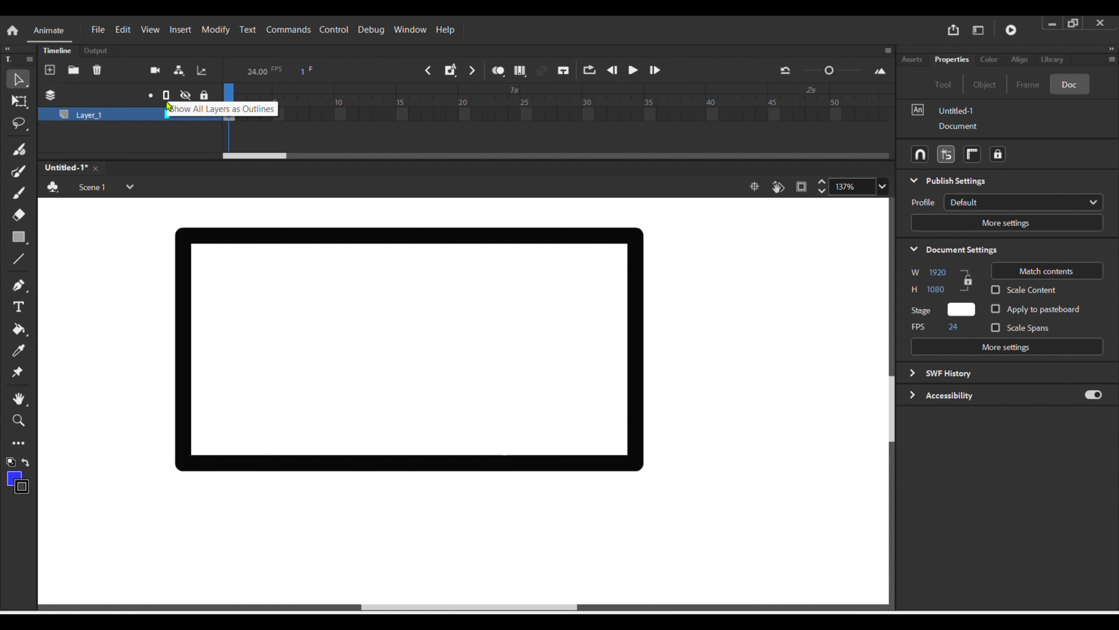
# Check Layer_1 as outlines and cut a gap about 0.75 px wide in the rectangle's thick bottom outline
pyautogui.click(167, 114)
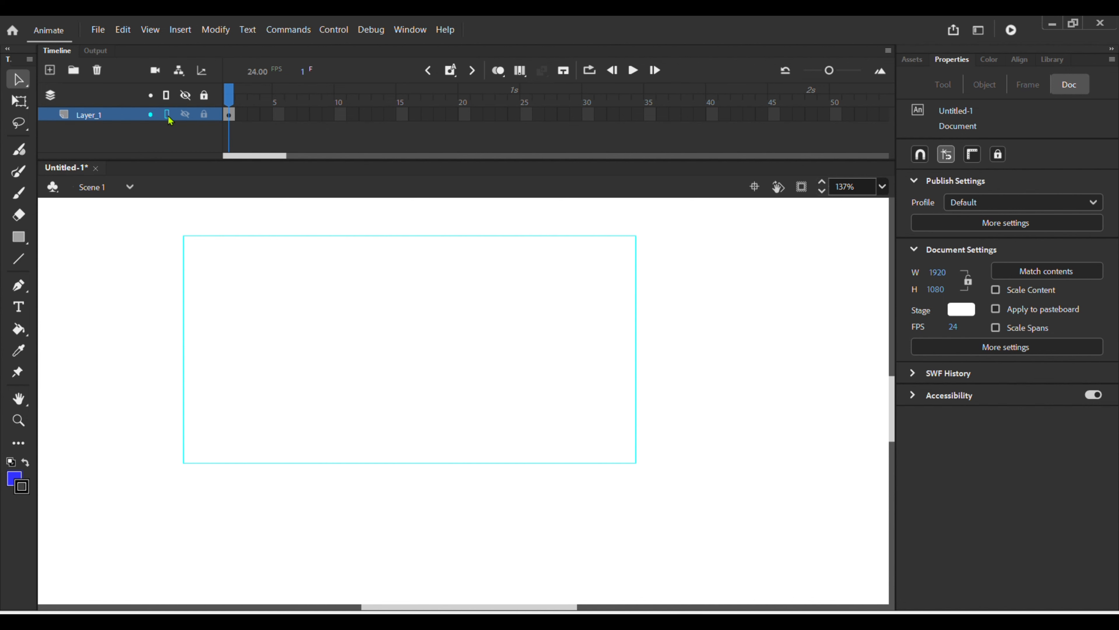
pyautogui.click(167, 115)
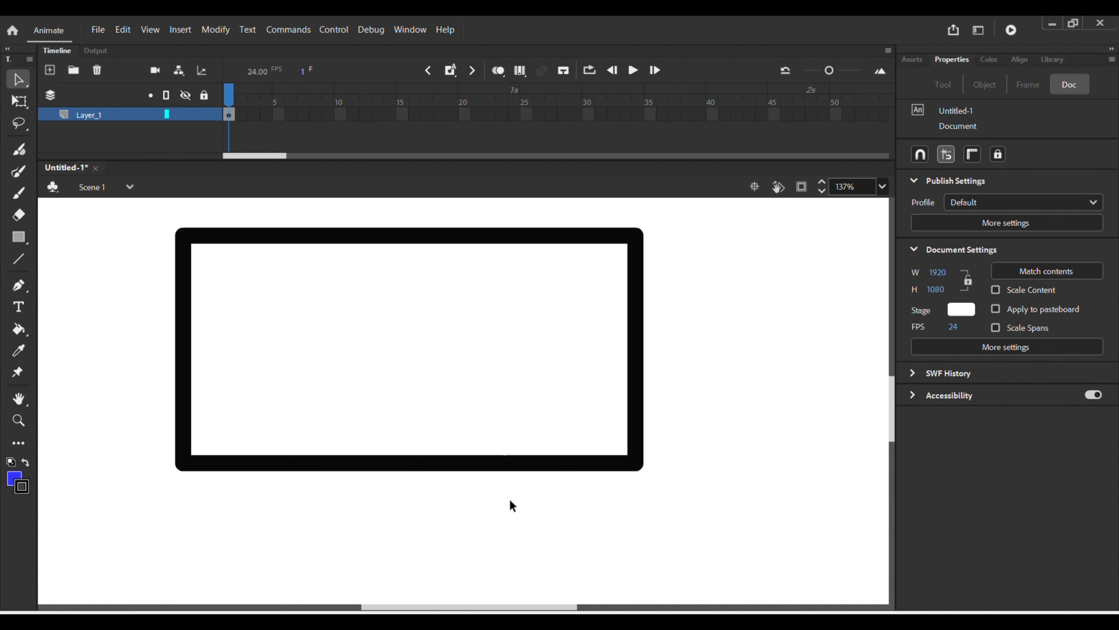
pyautogui.moveTo(510, 499); pyautogui.dragTo(509, 420)
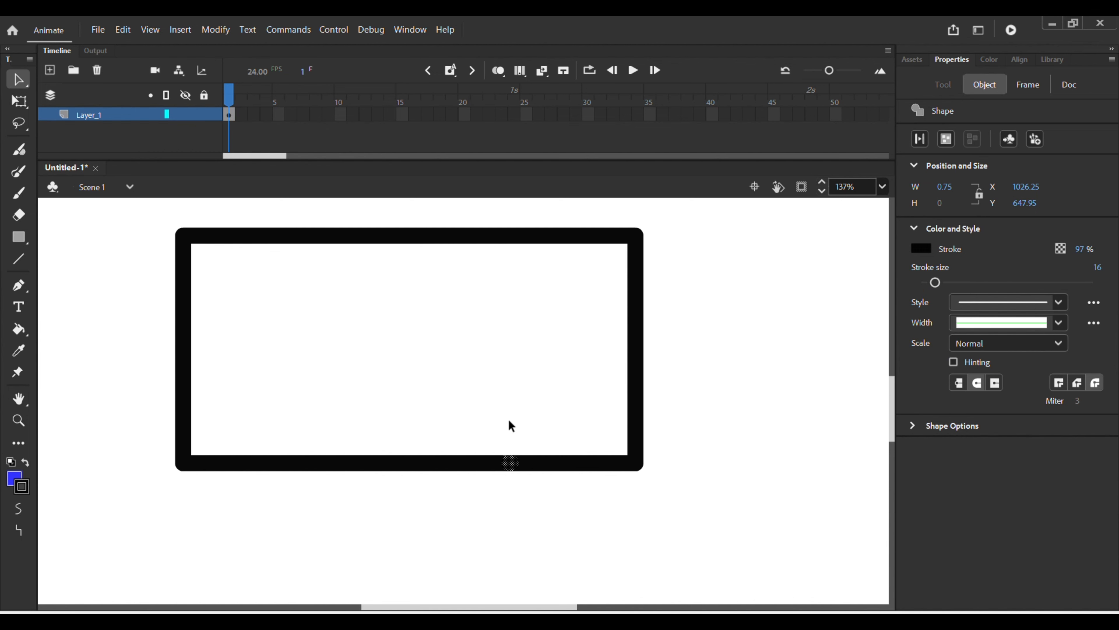
pyautogui.click(509, 418)
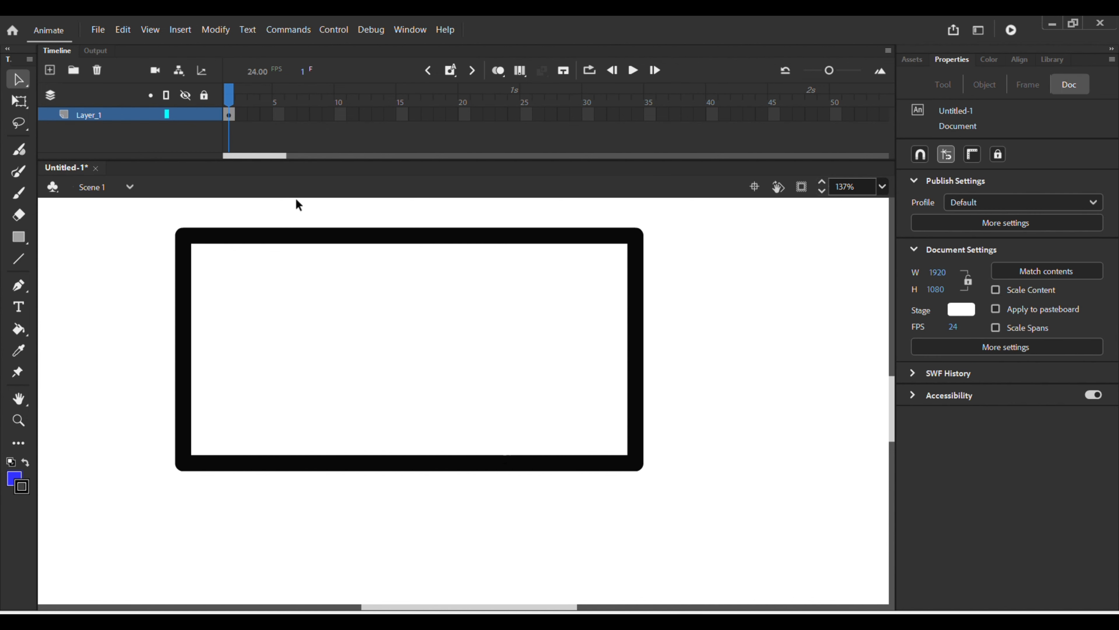
# Examine the bottom outline's narrow gap with Layer_1 shown as outlines and return to the full display with the Paint Bucket tool
pyautogui.click(167, 115)
pyautogui.click(167, 114)
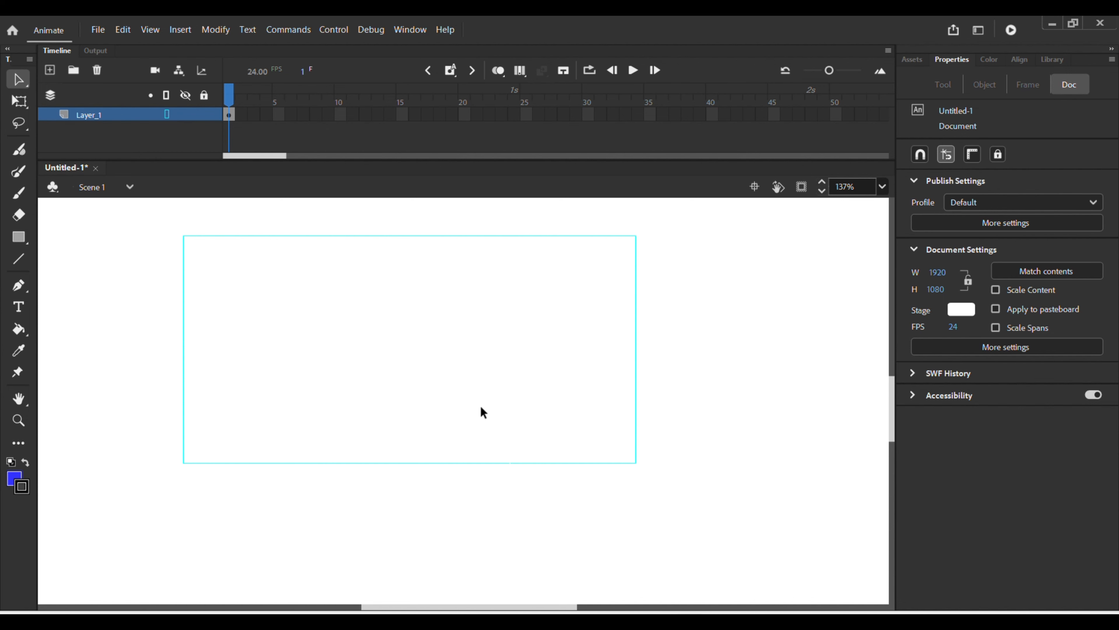
pyautogui.scroll(5, 512, 454)
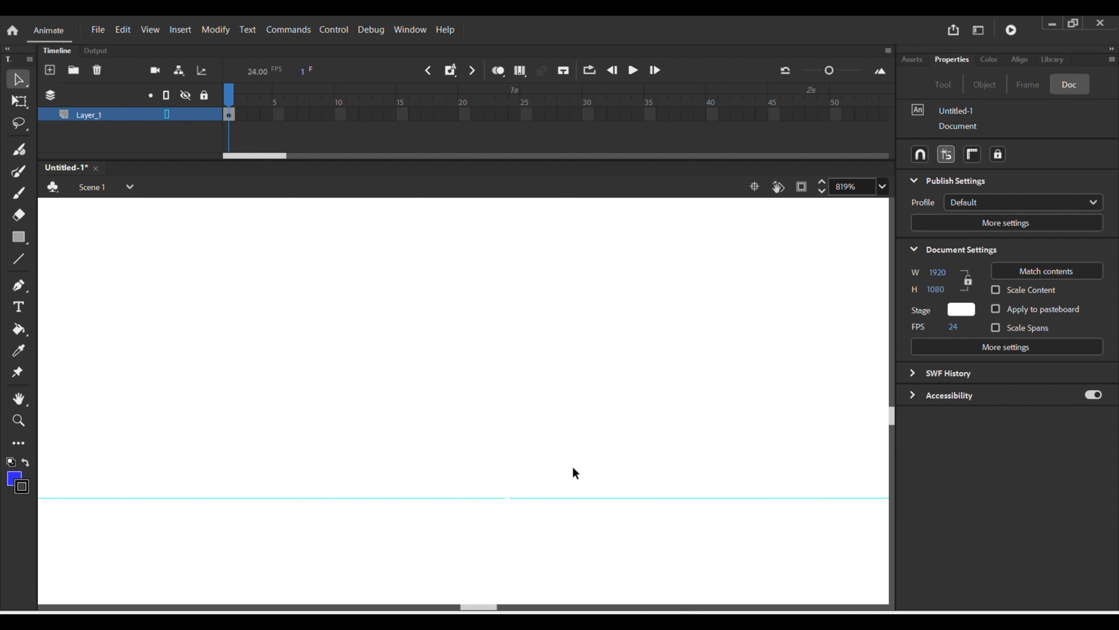
pyautogui.scroll(-7, 585, 467)
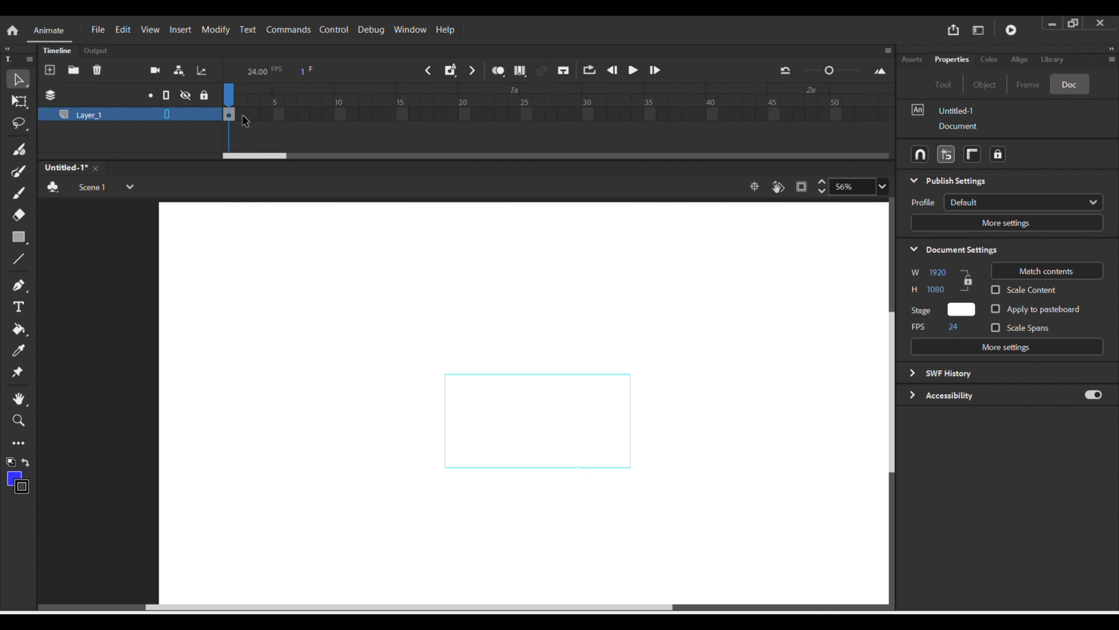
pyautogui.click(167, 115)
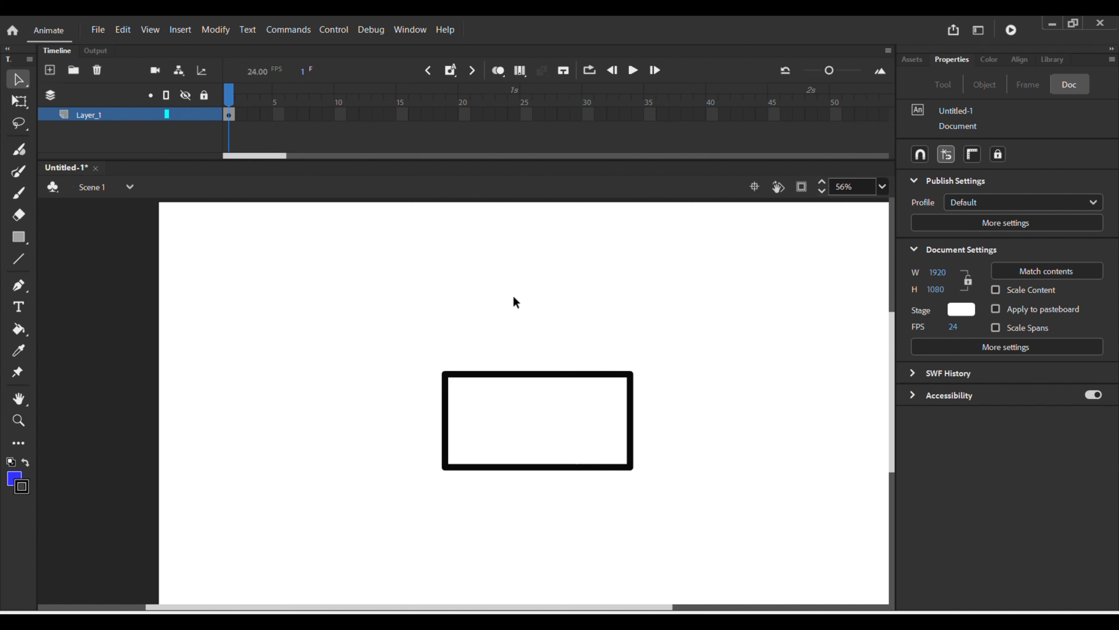
pyautogui.press('k')
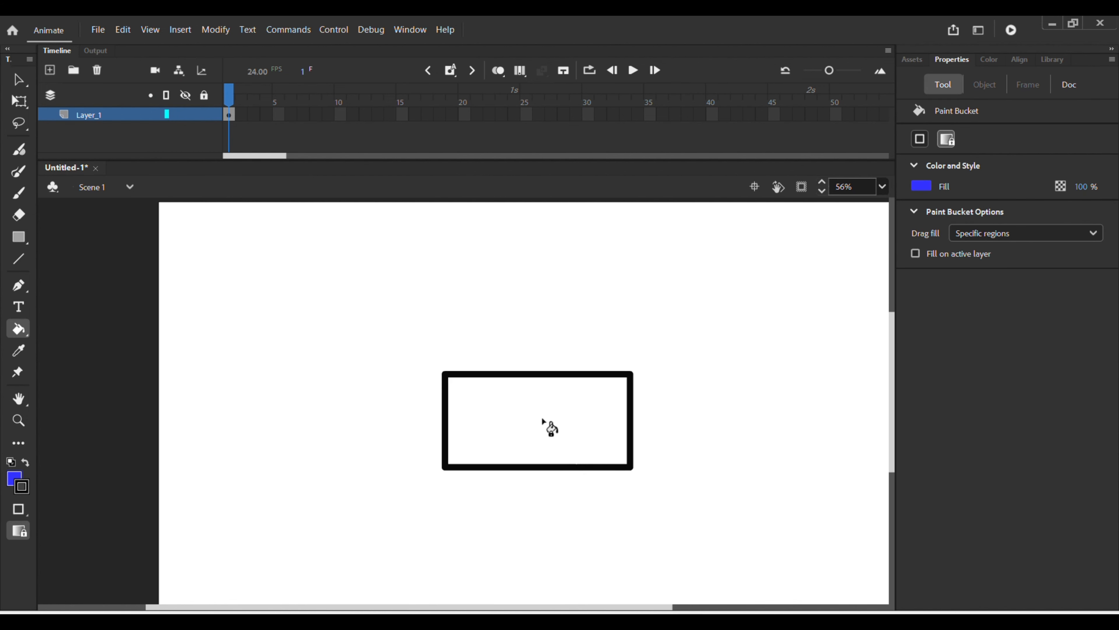
# Show Layer_1 as outlines and close the narrow bottom gap by extending one line end to meet the other
pyautogui.click(168, 115)
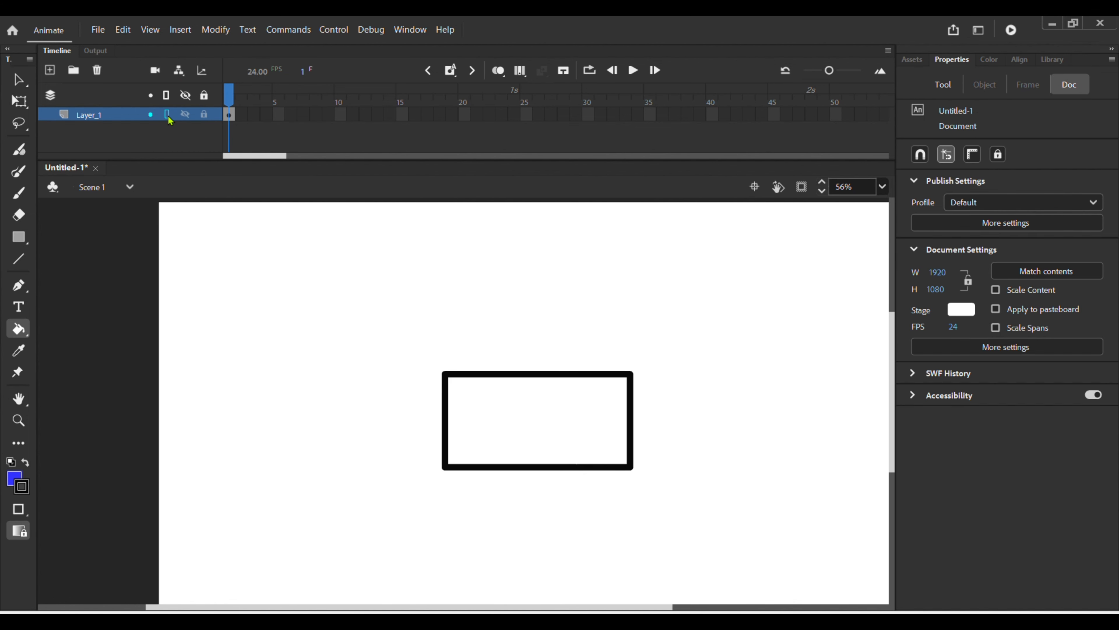
pyautogui.scroll(10, 609, 424)
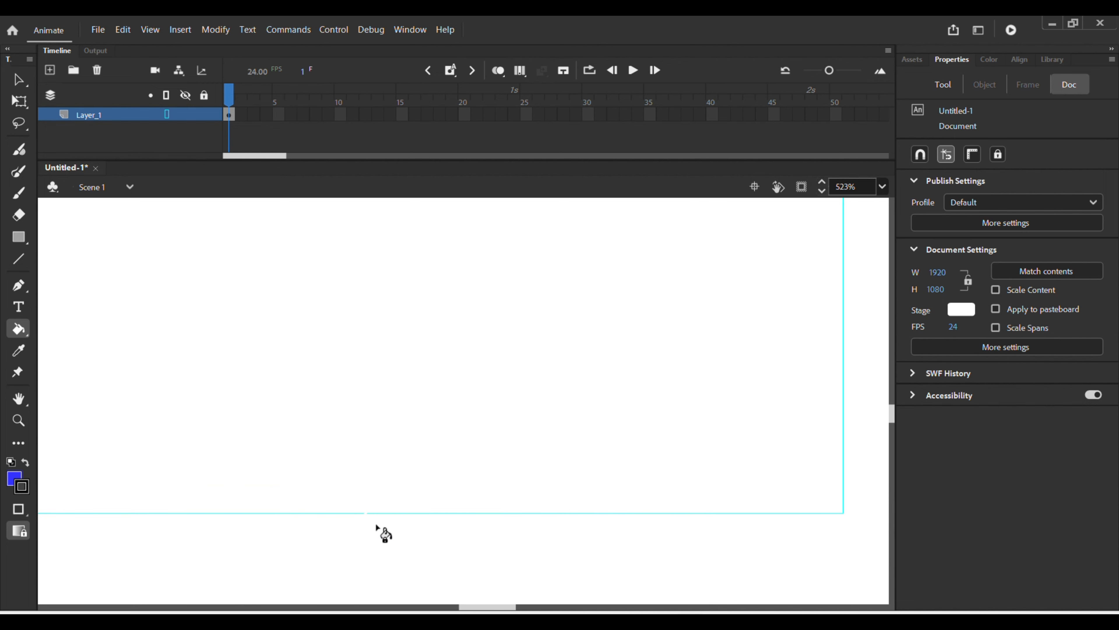
pyautogui.scroll(5, 359, 512)
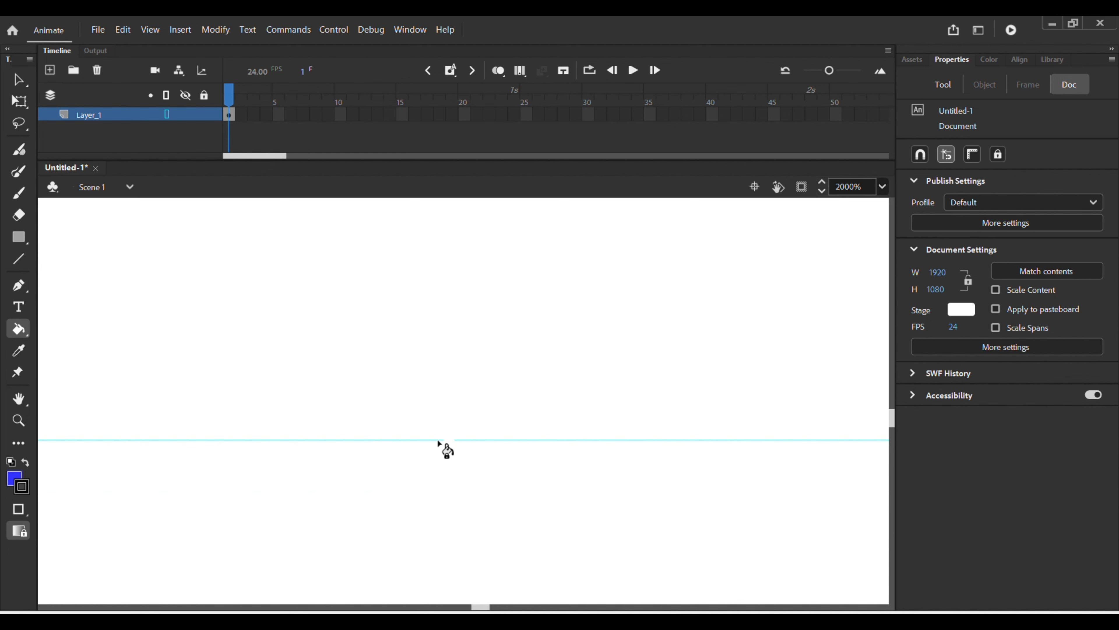
pyautogui.press('v')
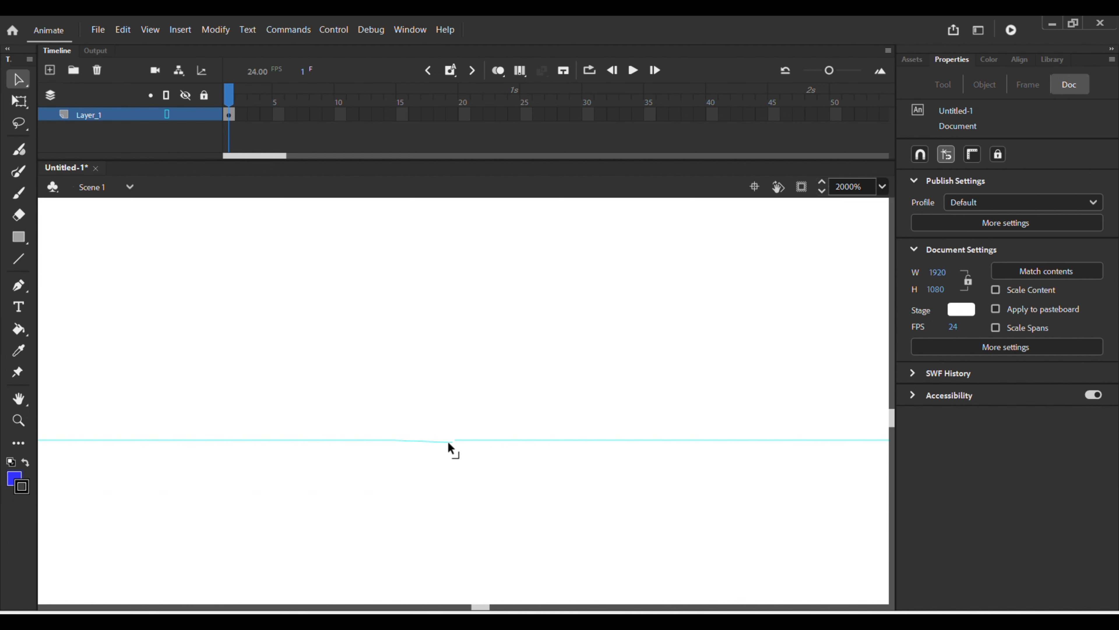
pyautogui.moveTo(449, 442); pyautogui.dragTo(454, 441)
pyautogui.scroll(-10, 458, 442)
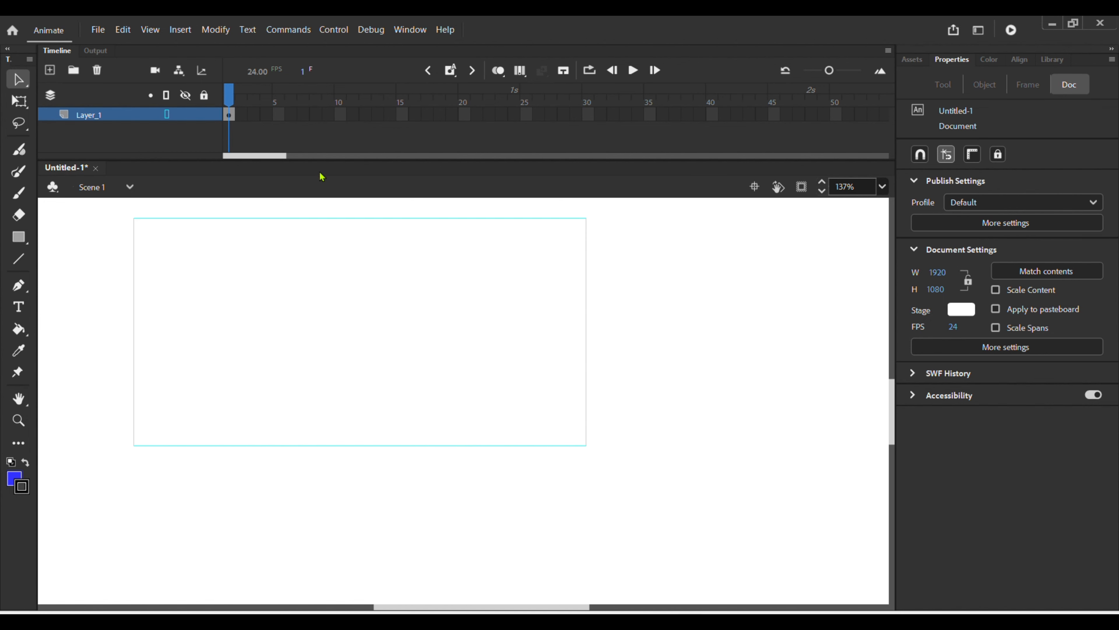
# Restore Layer_1's full display and fill the closed rectangle with blue using the Paint Bucket
pyautogui.click(166, 114)
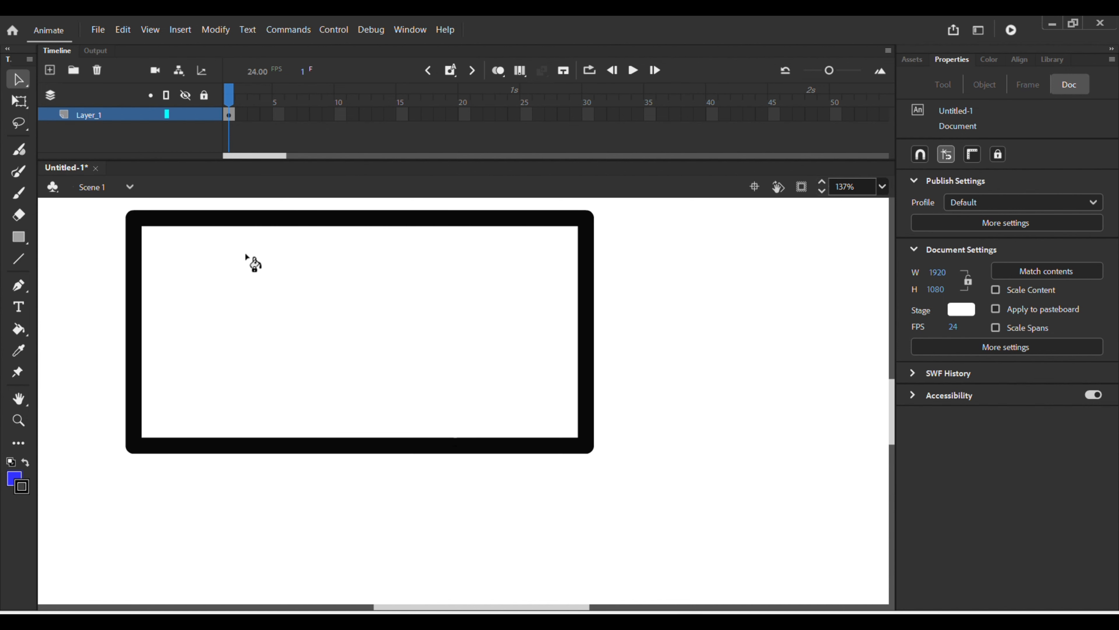
pyautogui.press('k')
pyautogui.click(263, 327)
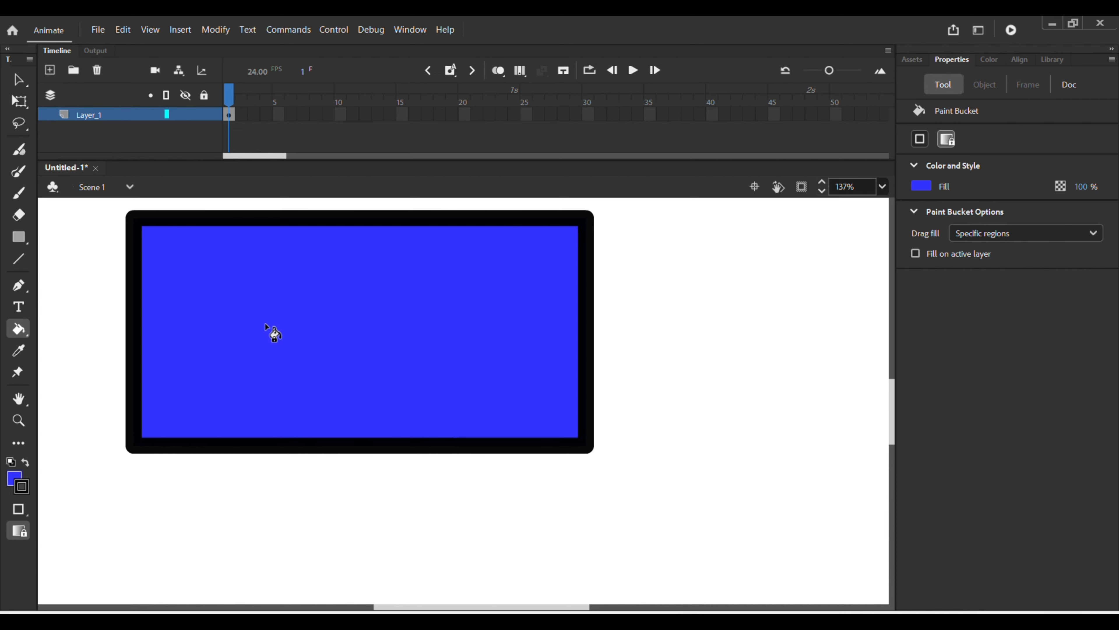
# Select the whole filled rectangle with its outline and move it left to about X 399, Y 414
pyautogui.press('v')
pyautogui.keyDown('ctrl'); pyautogui.scroll(-3, 320, 306); pyautogui.keyUp('ctrl')
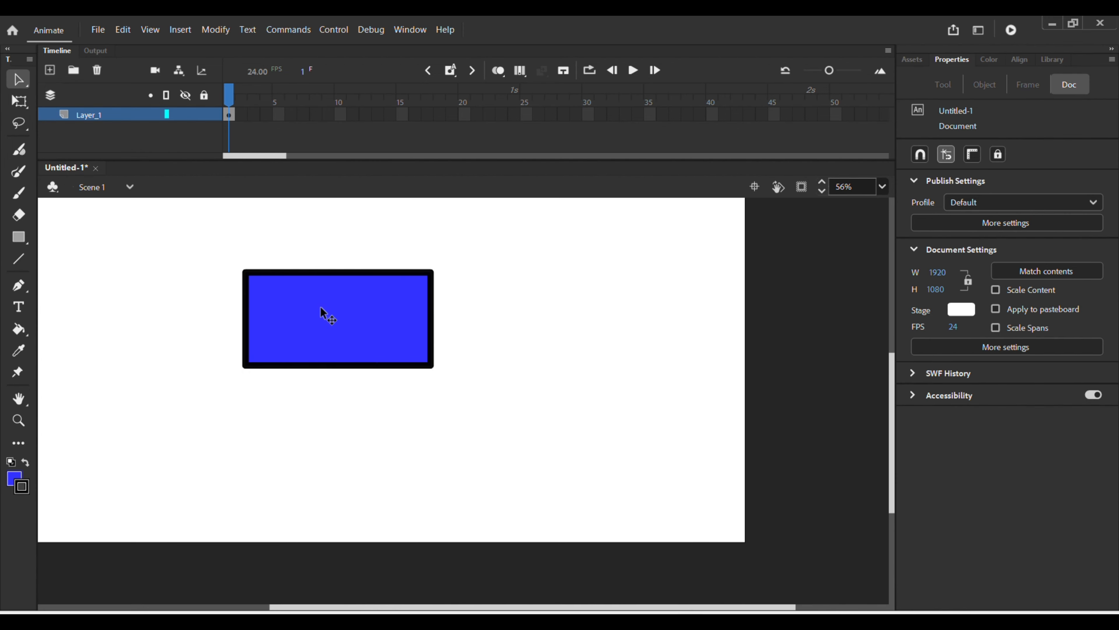
pyautogui.moveTo(226, 243); pyautogui.dragTo(478, 422)
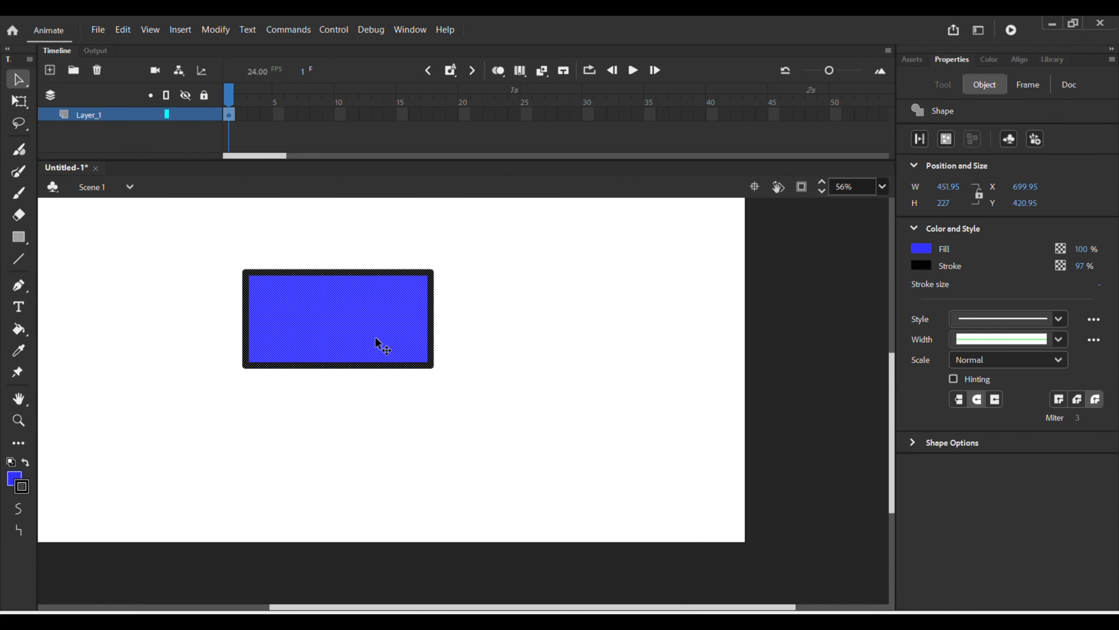
pyautogui.moveTo(377, 342); pyautogui.dragTo(254, 341)
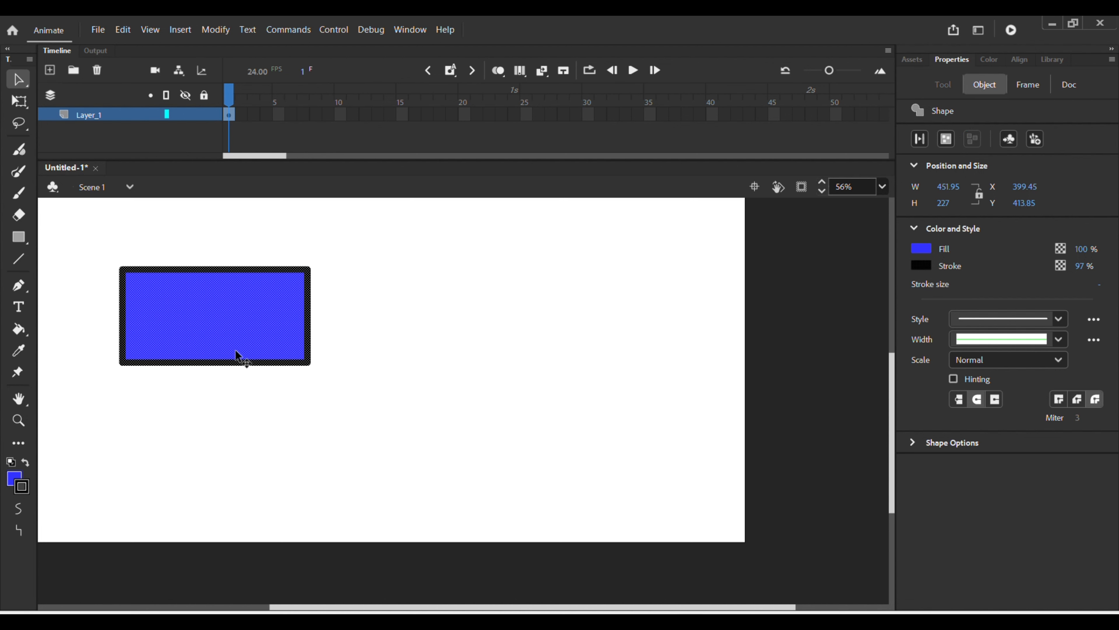
# Place a copy of the filled rectangle to the right of the original, at about X 1148, Y 430
pyautogui.press('alt')
pyautogui.moveTo(240, 303); pyautogui.dragTo(547, 304)
pyautogui.click(539, 250)
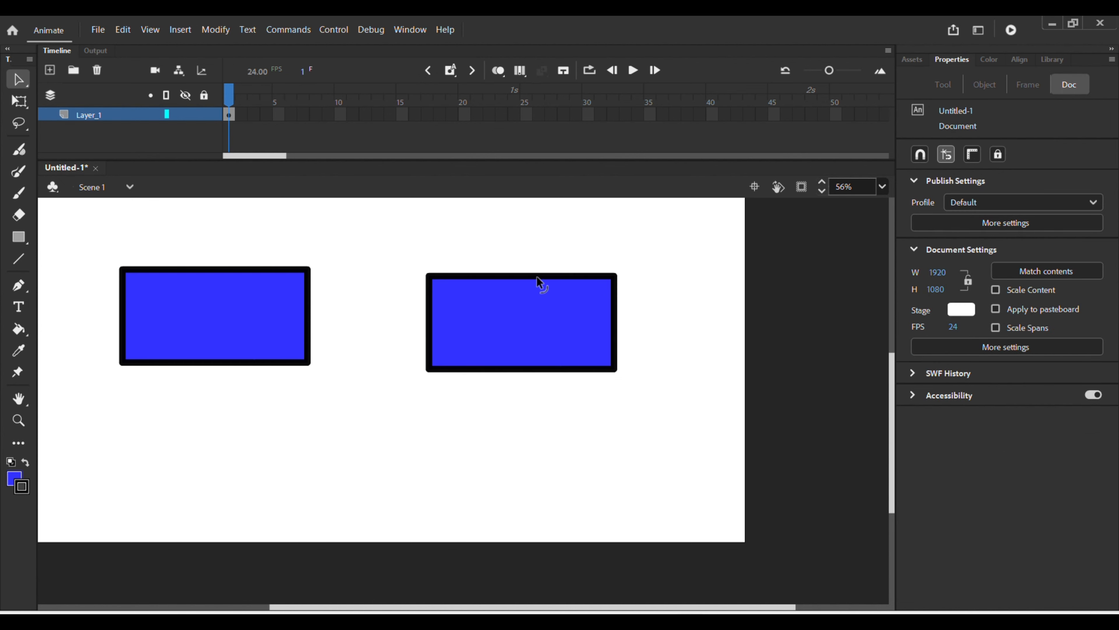
# Convert the copied rectangle, fill and outline together, to a graphic symbol named Symbol 1
pyautogui.moveTo(441, 275); pyautogui.dragTo(637, 392)
pyautogui.press('F8')
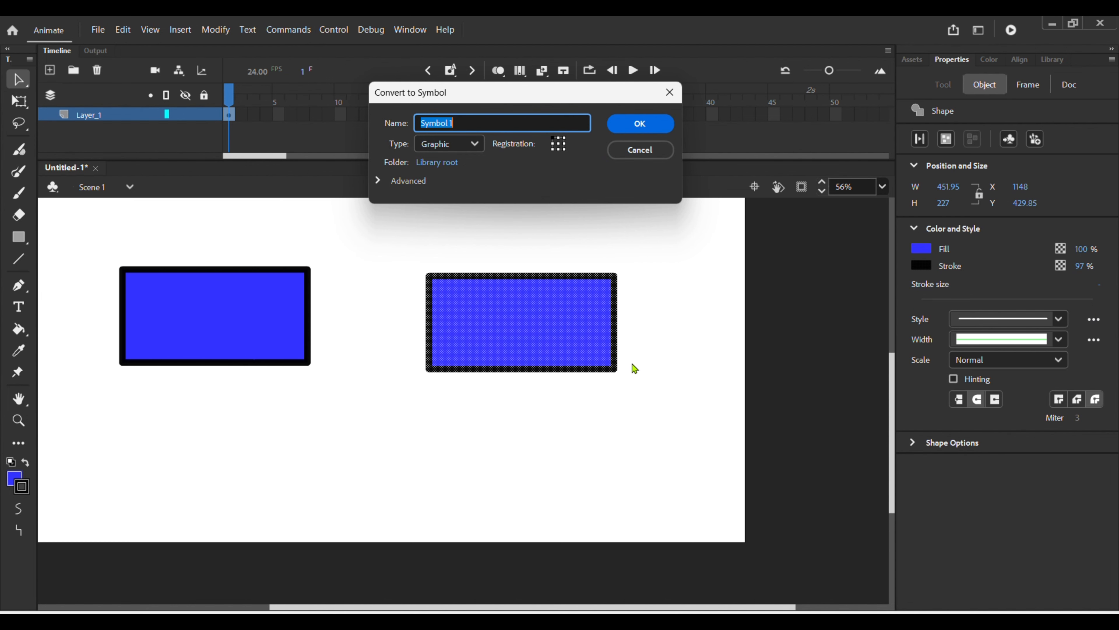
pyautogui.press('Return')
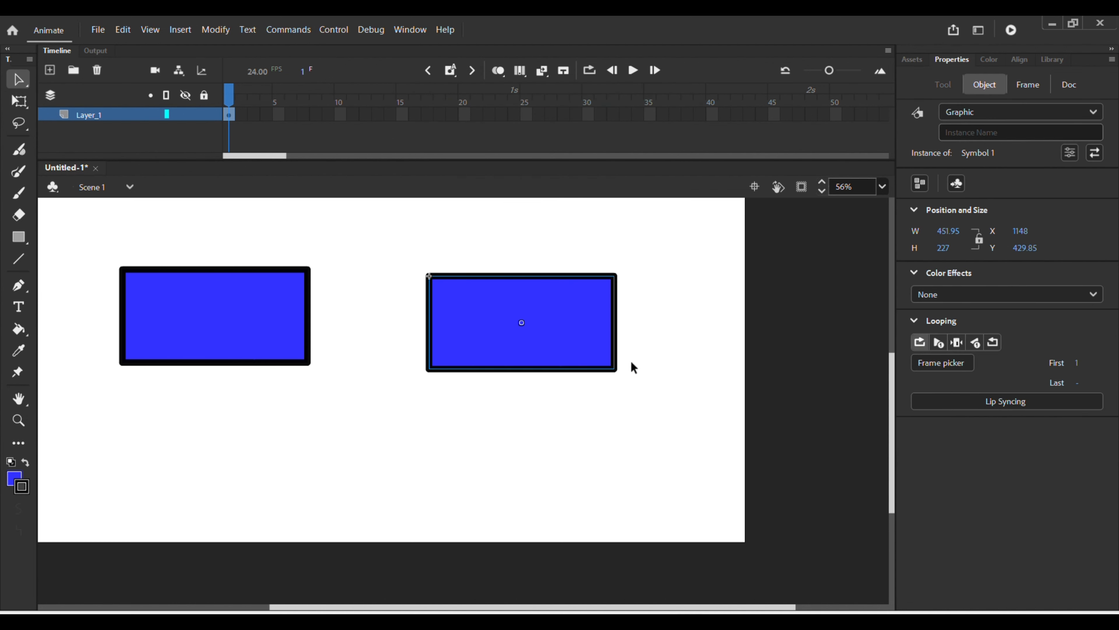
# Fill the plain blue rectangle with red using the Paint Bucket
pyautogui.click(220, 287)
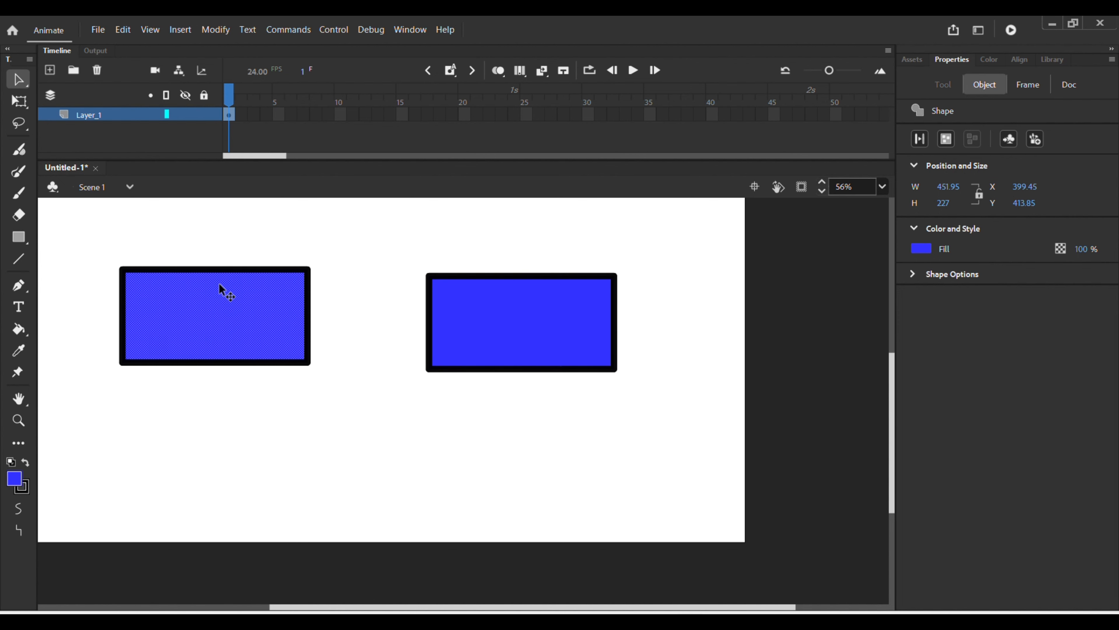
pyautogui.click(602, 307)
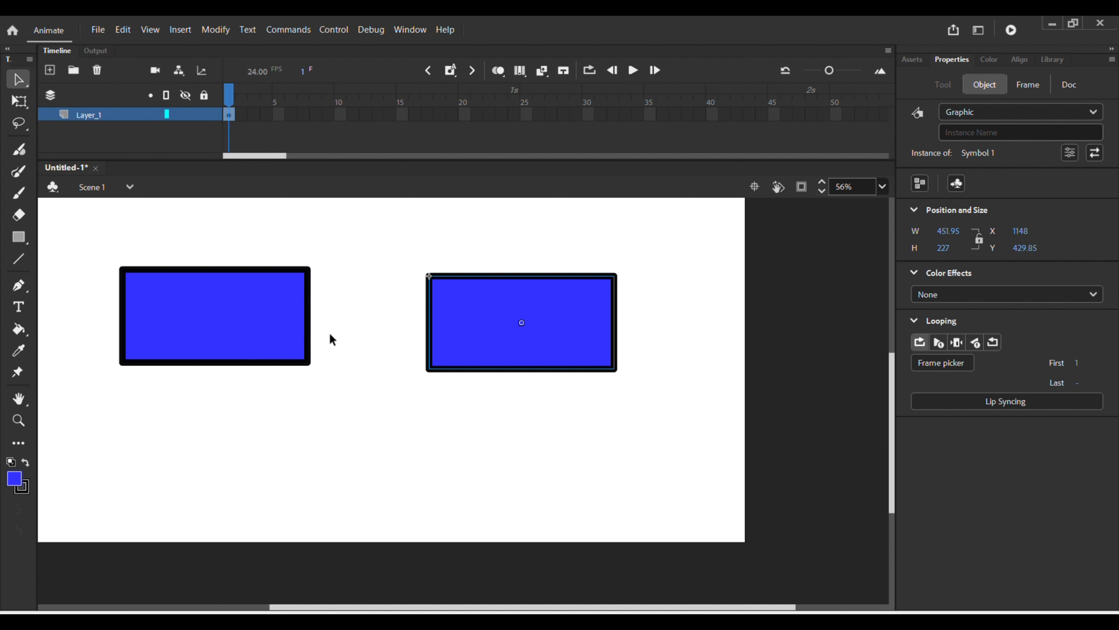
pyautogui.press('k')
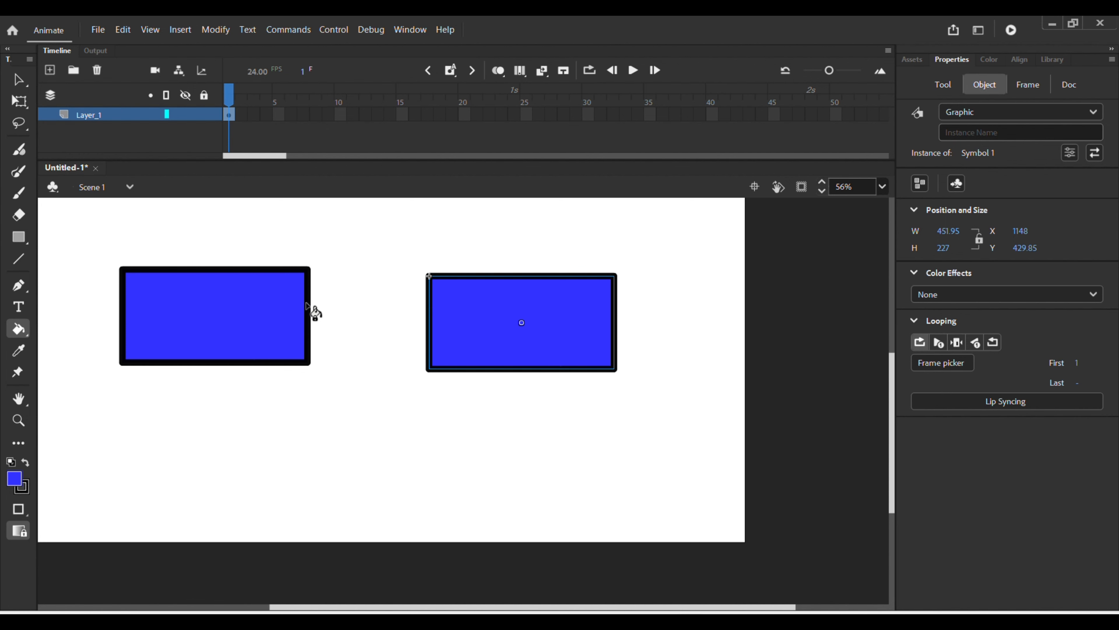
pyautogui.click(943, 84)
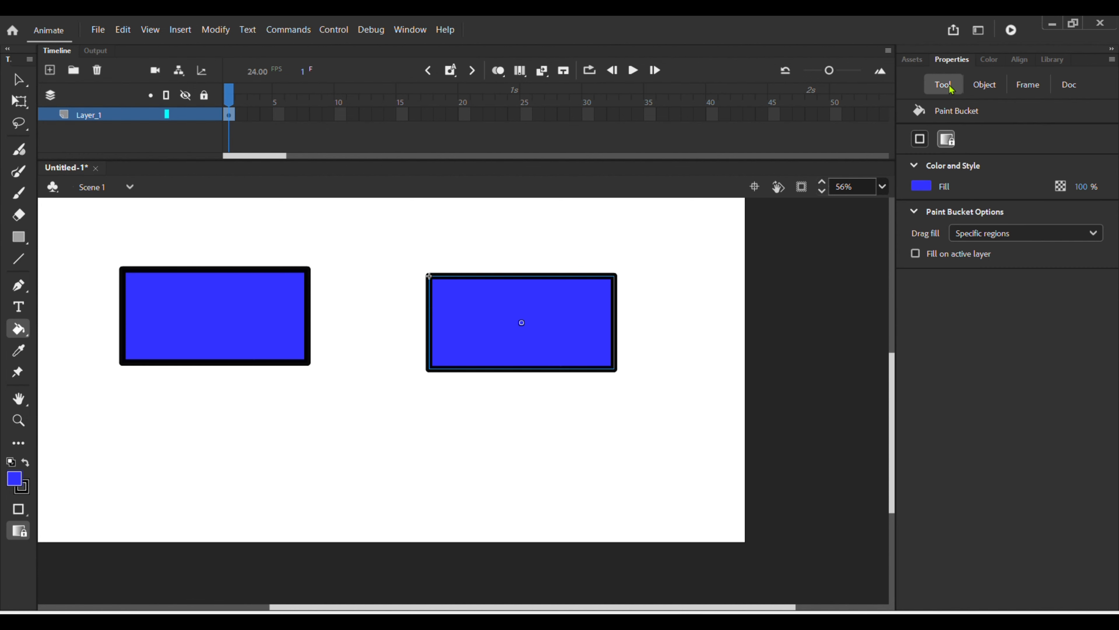
pyautogui.click(921, 186)
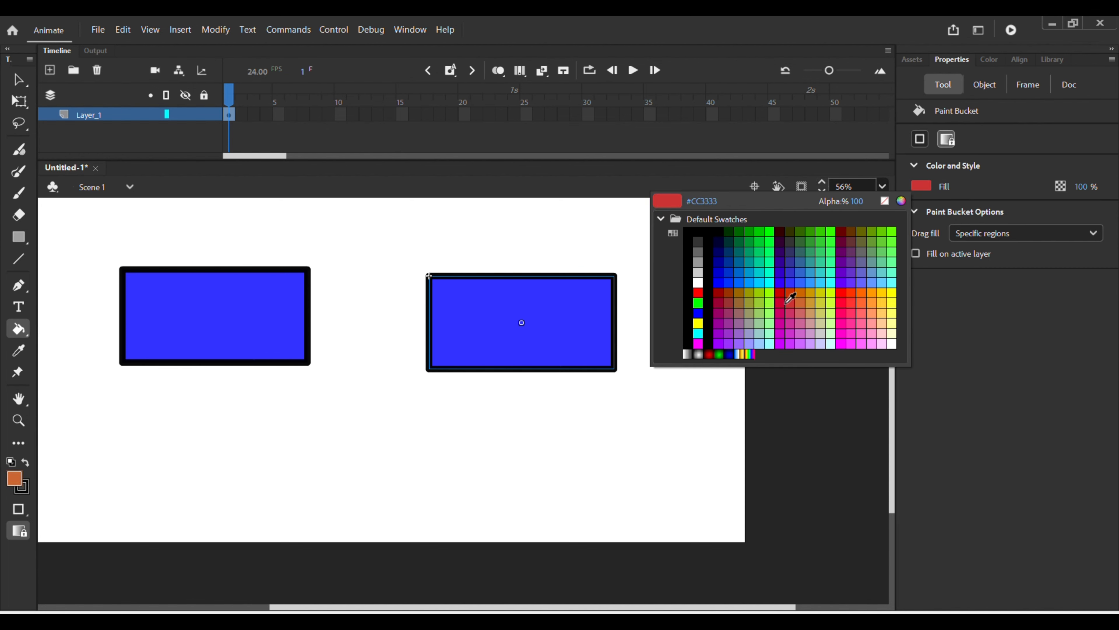
pyautogui.click(778, 291)
pyautogui.click(172, 315)
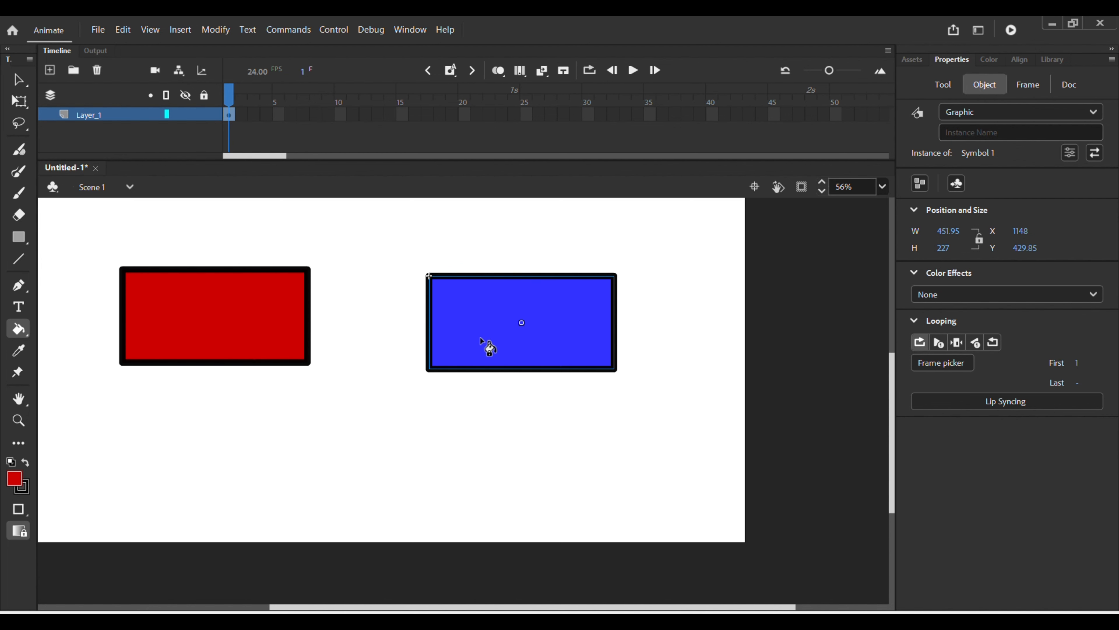
# Edit Symbol 1 in place, fill its rectangle with red using the Paint Bucket, and return to Scene 1
pyautogui.press('v')
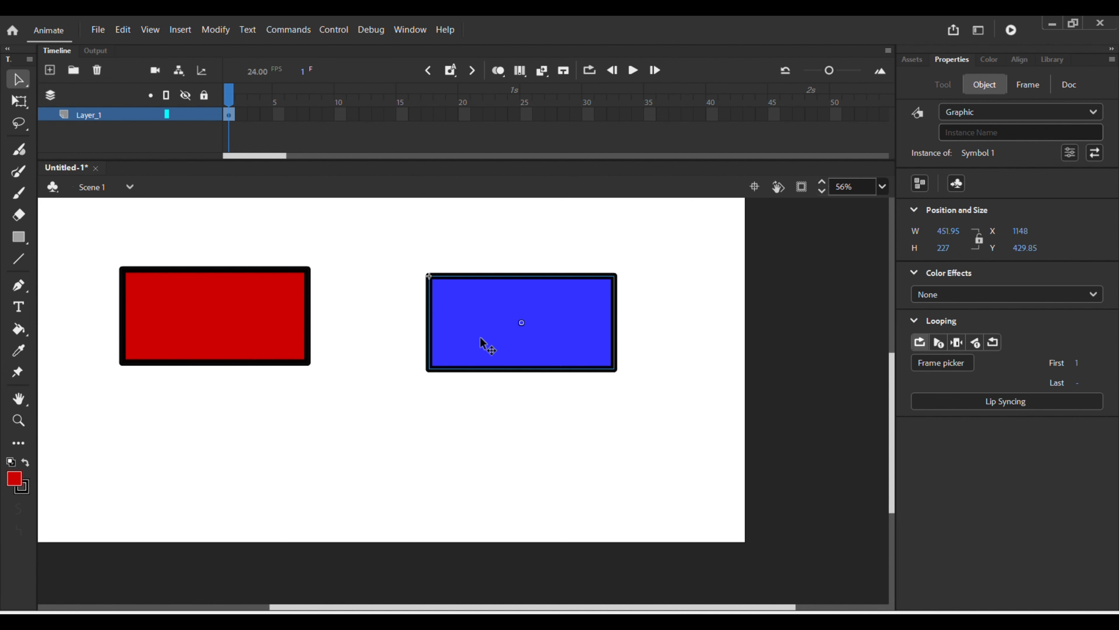
pyautogui.doubleClick(480, 338)
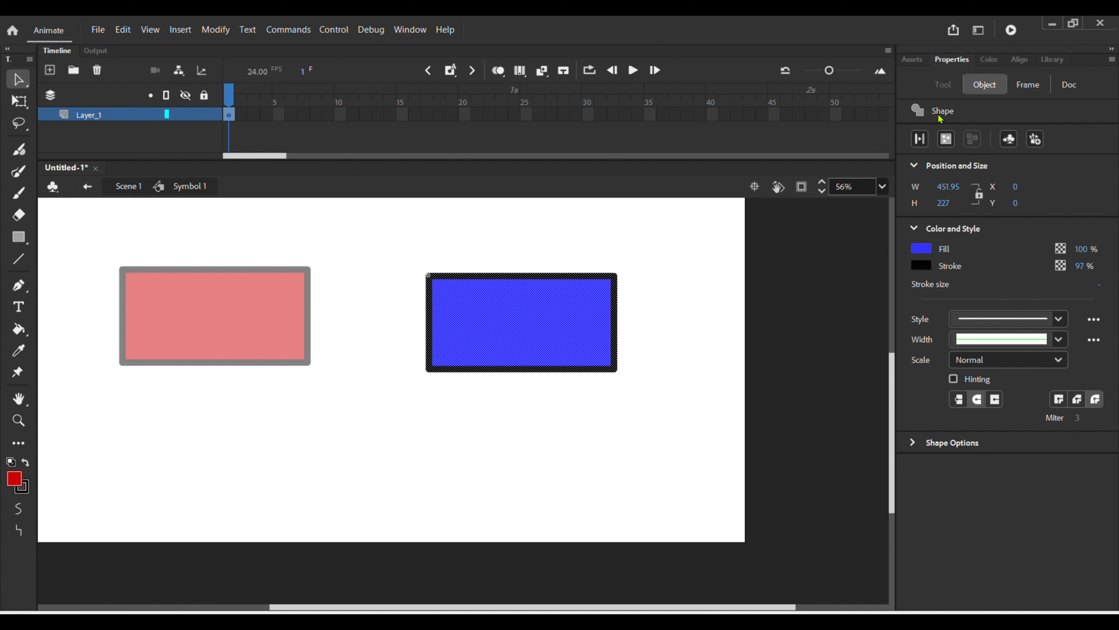
pyautogui.press('k')
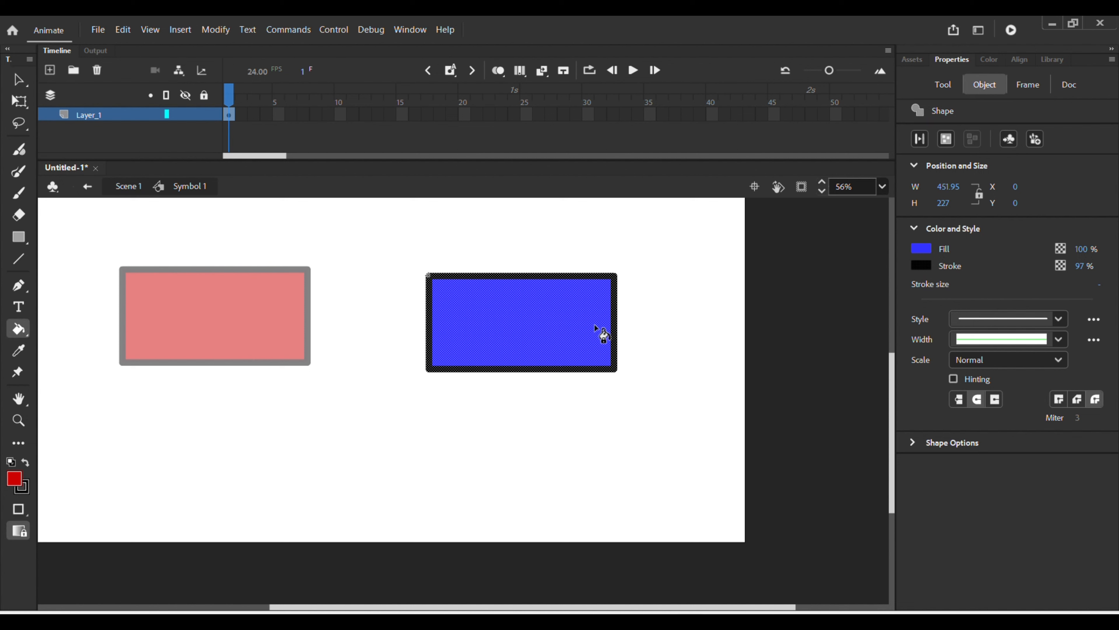
pyautogui.click(526, 351)
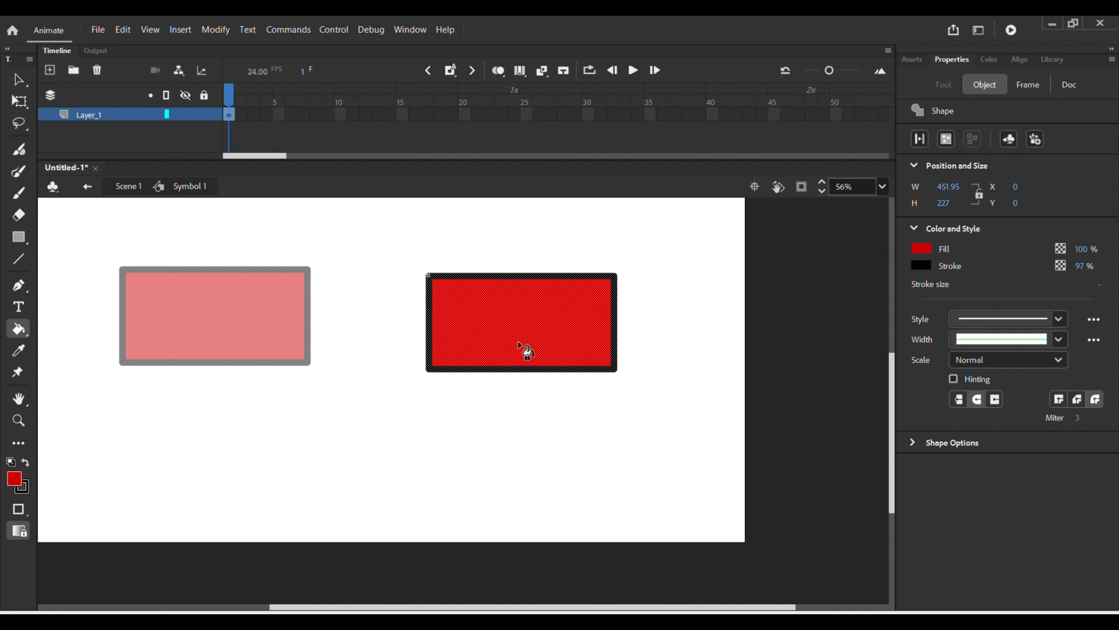
pyautogui.press('v')
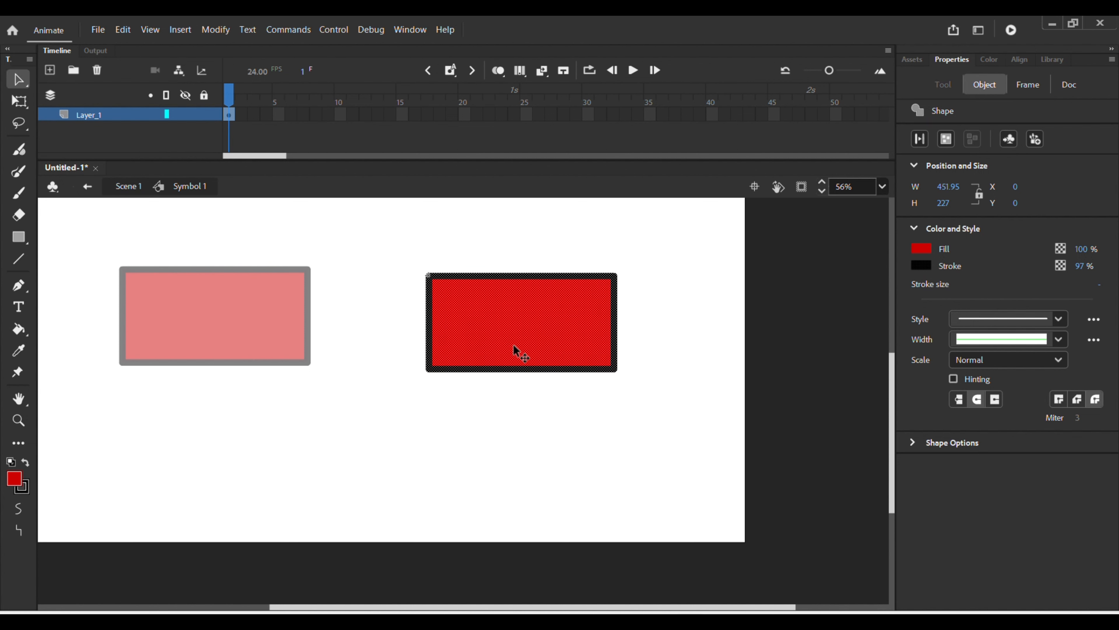
pyautogui.doubleClick(338, 292)
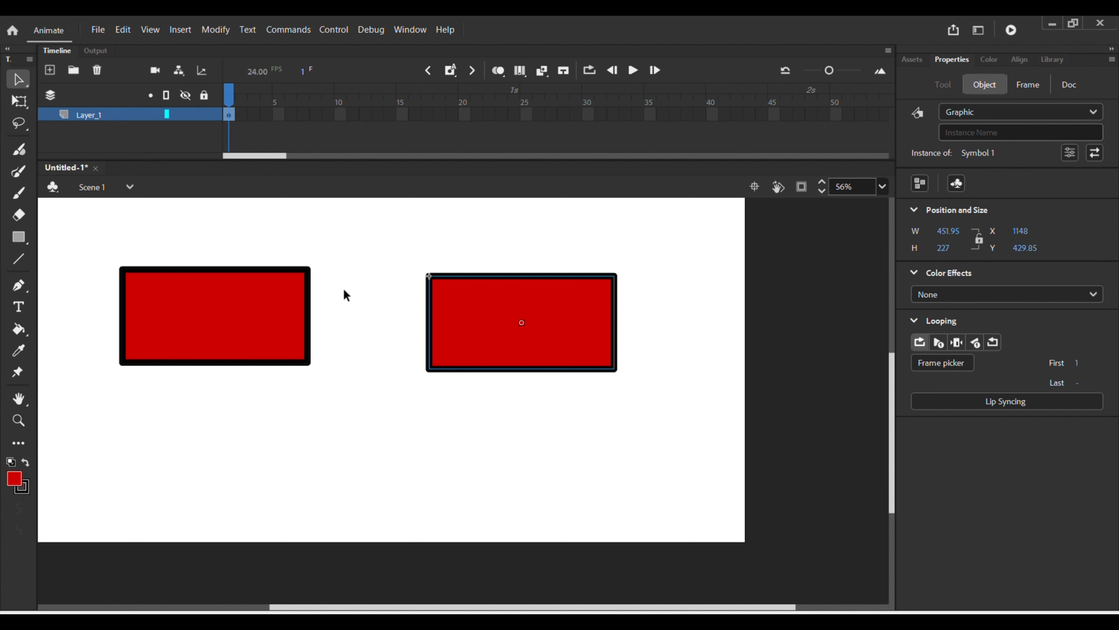
# Delete the Symbol 1 instance from the stage
pyautogui.moveTo(375, 225); pyautogui.dragTo(656, 446)
pyautogui.press('Delete')
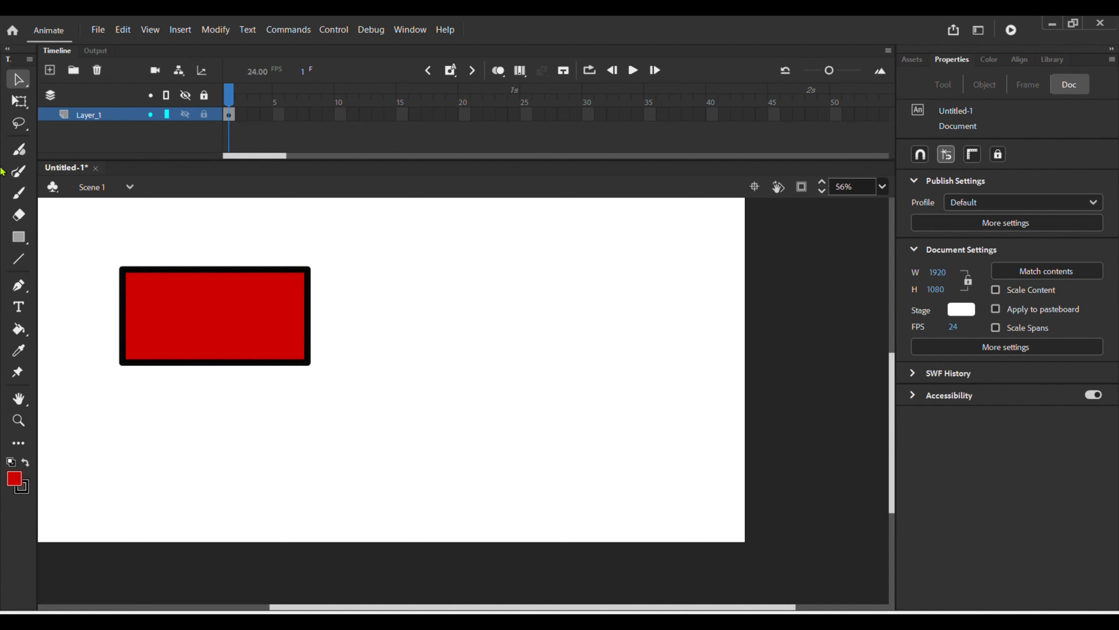
# Select the whole remaining rectangle and swap its fill and stroke colours to give a black fill with a red outline
pyautogui.scroll(6, 348, 382)
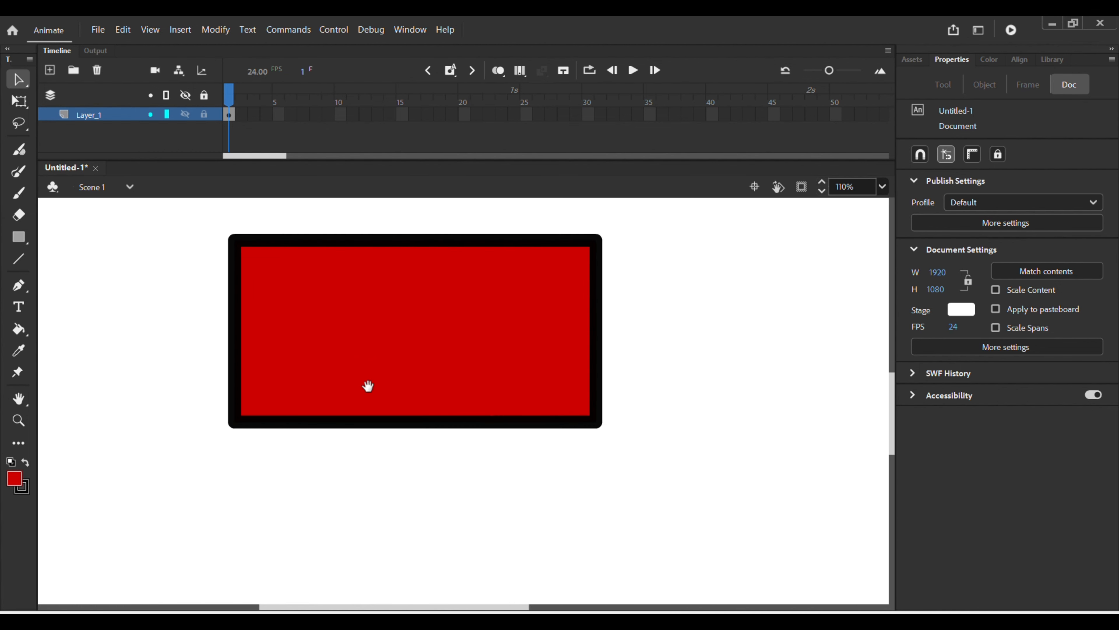
pyautogui.moveTo(367, 385); pyautogui.dragTo(362, 459)
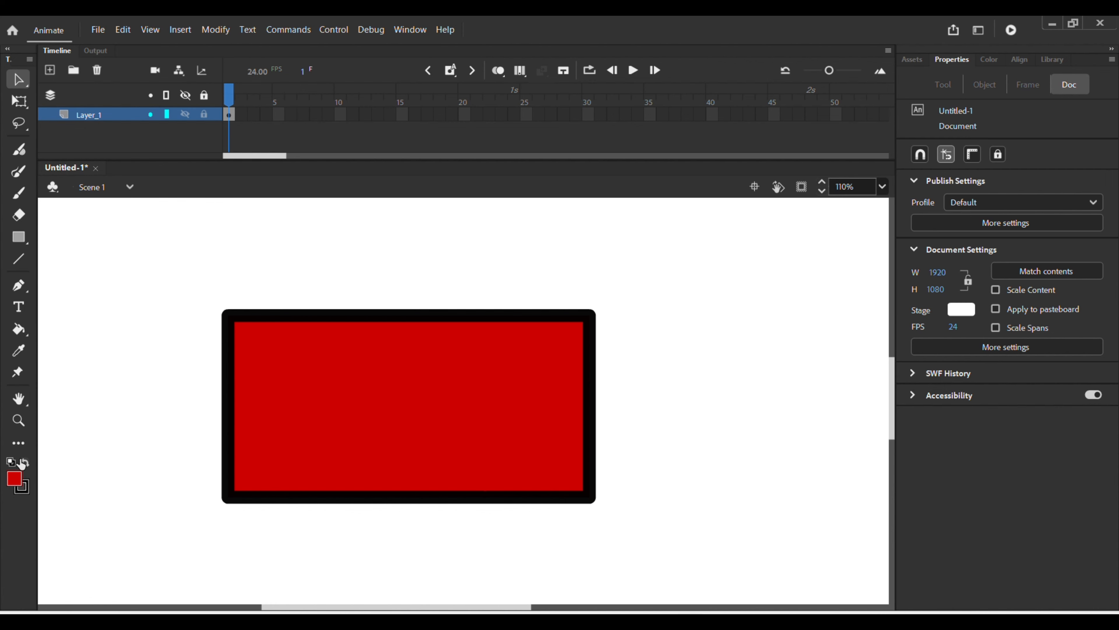
pyautogui.click(25, 463)
pyautogui.moveTo(173, 257); pyautogui.dragTo(725, 566)
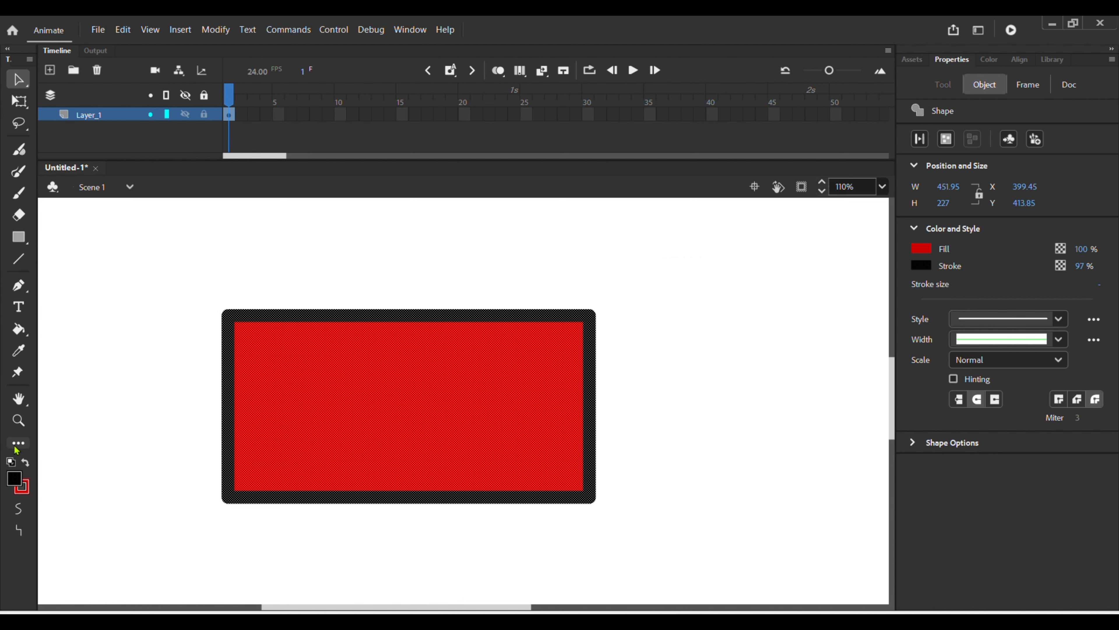
pyautogui.click(28, 465)
pyautogui.click(27, 466)
pyautogui.click(27, 466)
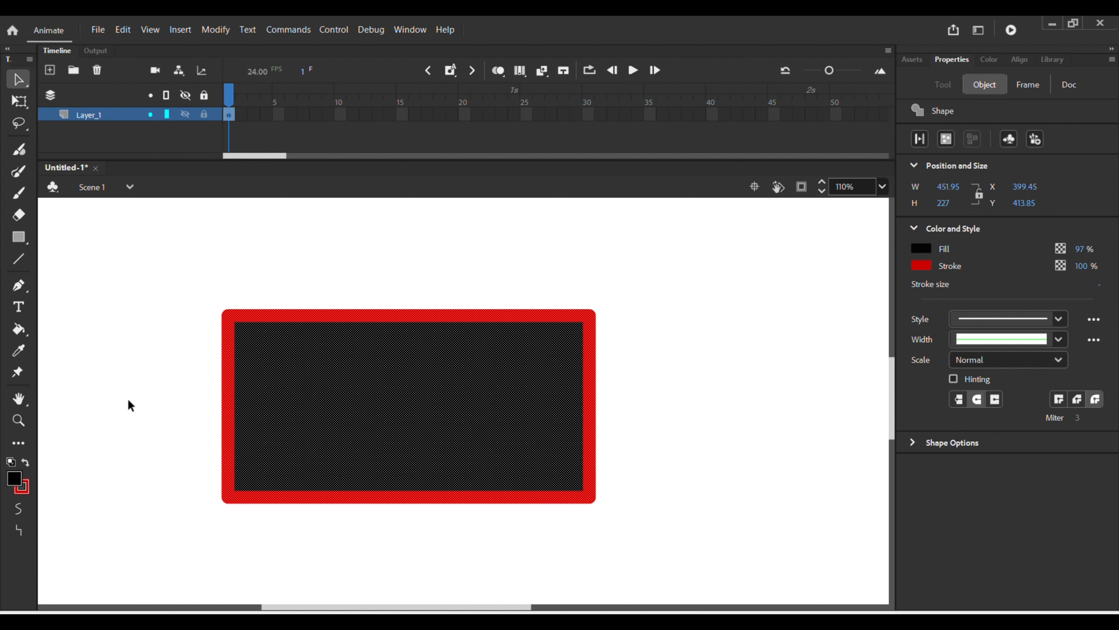
# Swap the rectangle's fill and stroke colours back and forth, ending on a red fill with a black outline, and deselect it
pyautogui.press('x')
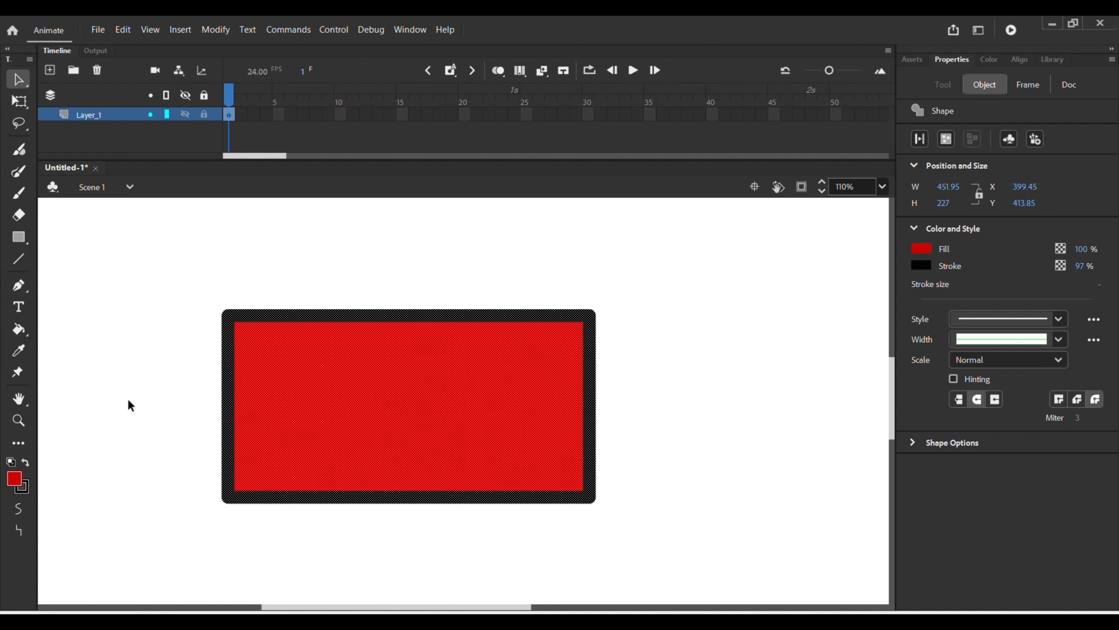
pyautogui.press('x')
pyautogui.press('x')
pyautogui.press('x')
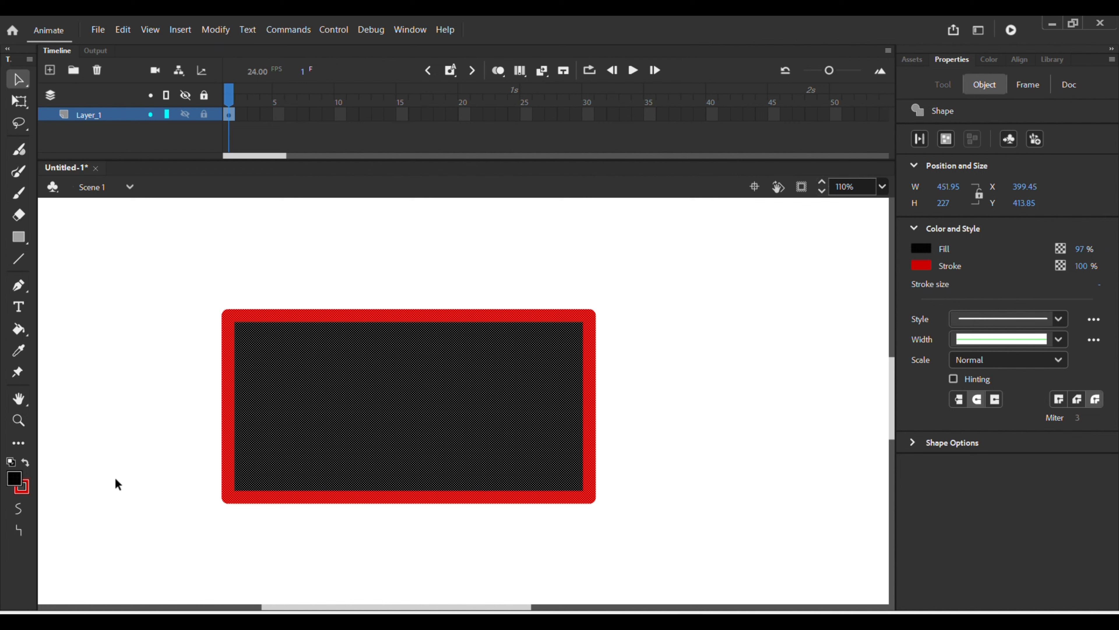
pyautogui.press('x')
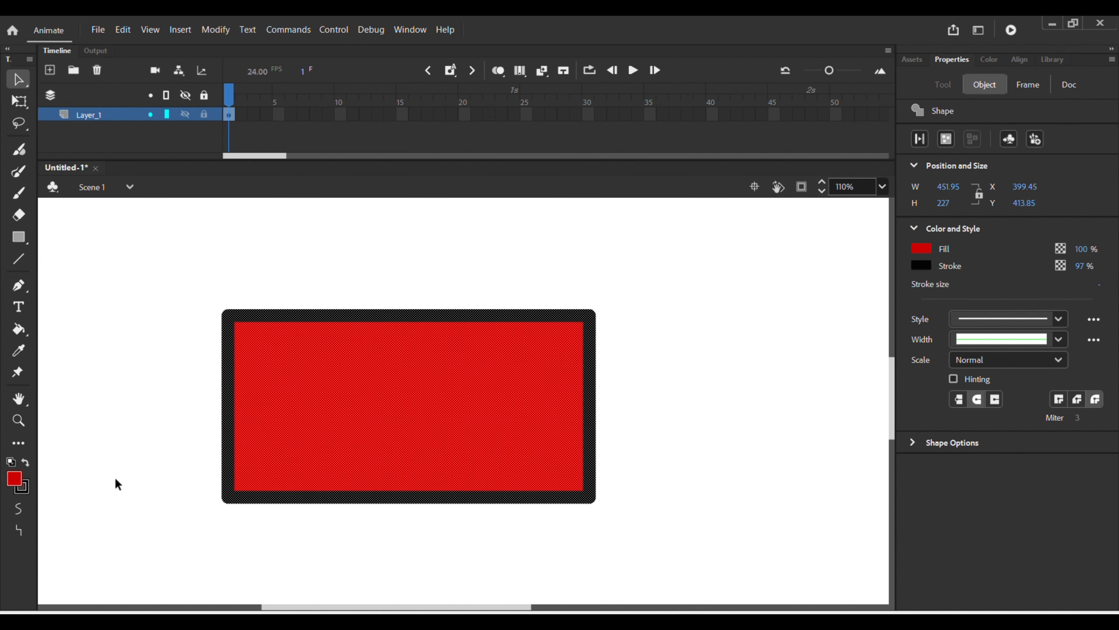
pyautogui.click(114, 489)
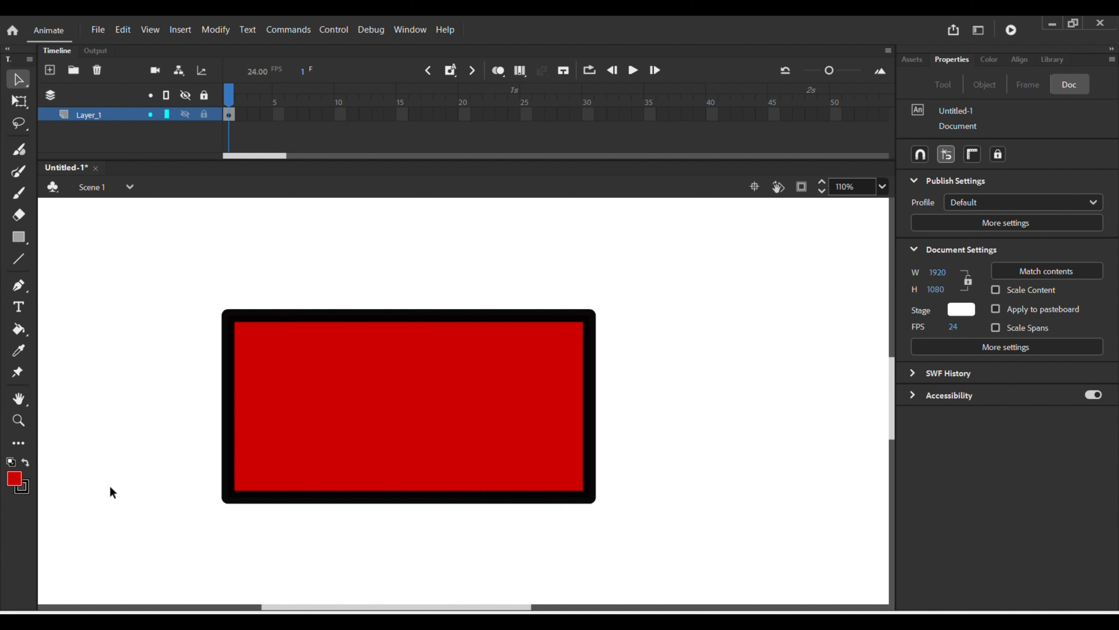
# Delete the rectangle's red fill and a short segment about 9 px wide from its bottom outline to make a small gap
pyautogui.click(389, 422)
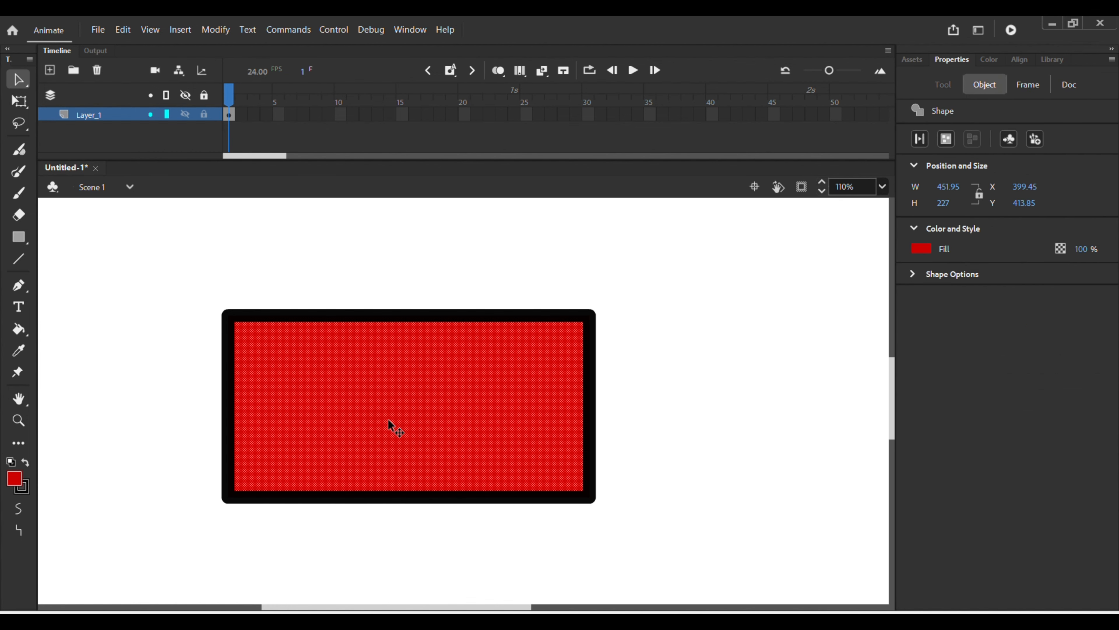
pyautogui.press('Delete')
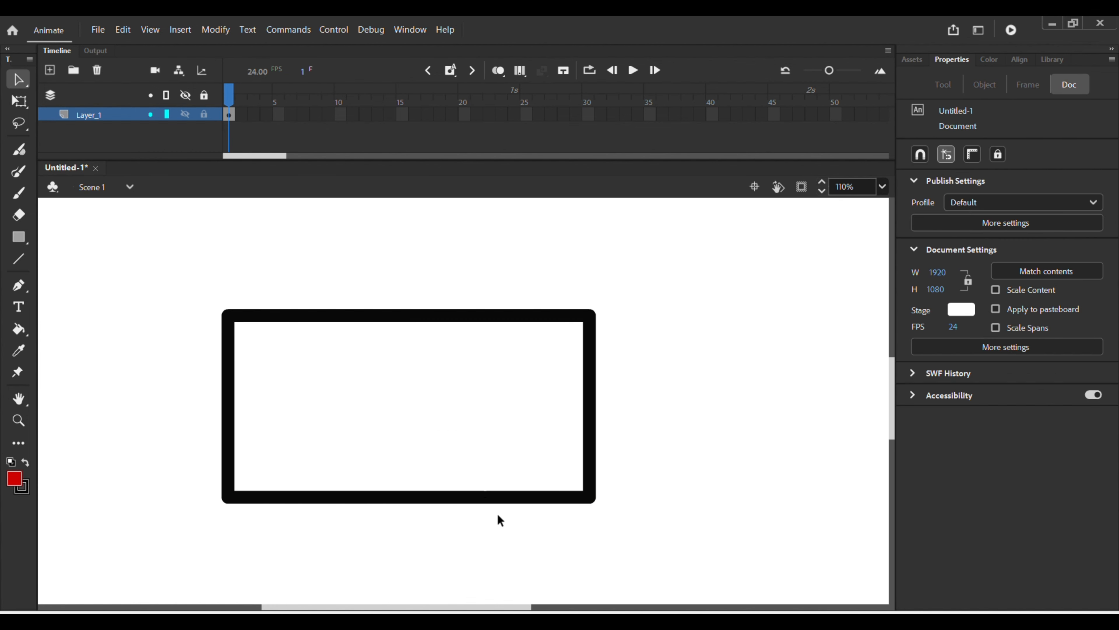
pyautogui.scroll(3, 498, 518)
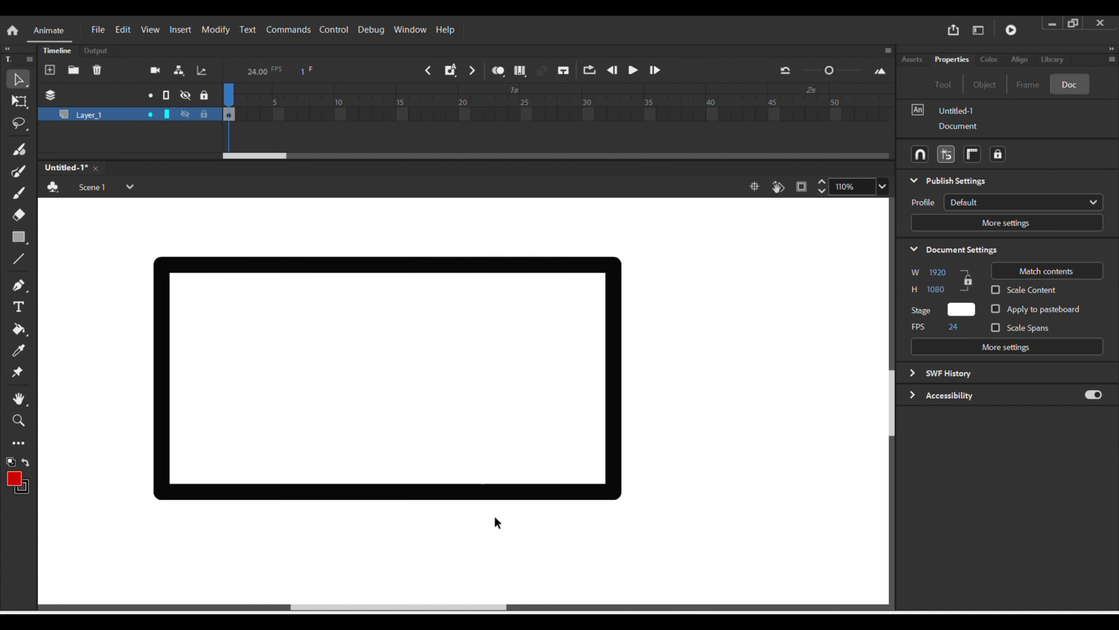
pyautogui.click(403, 488)
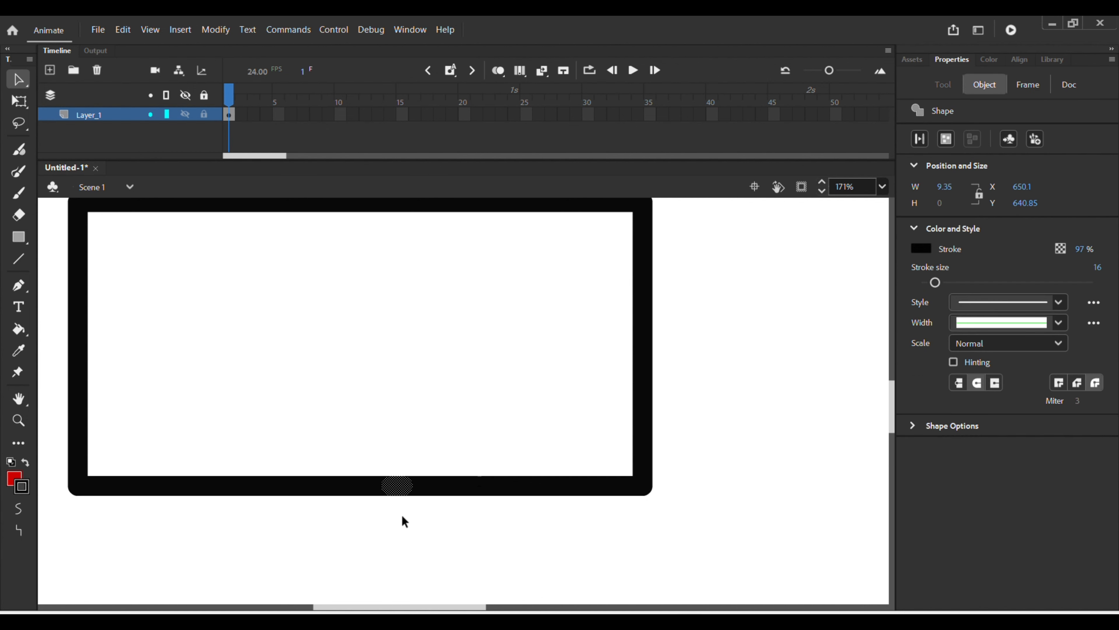
pyautogui.press('Delete')
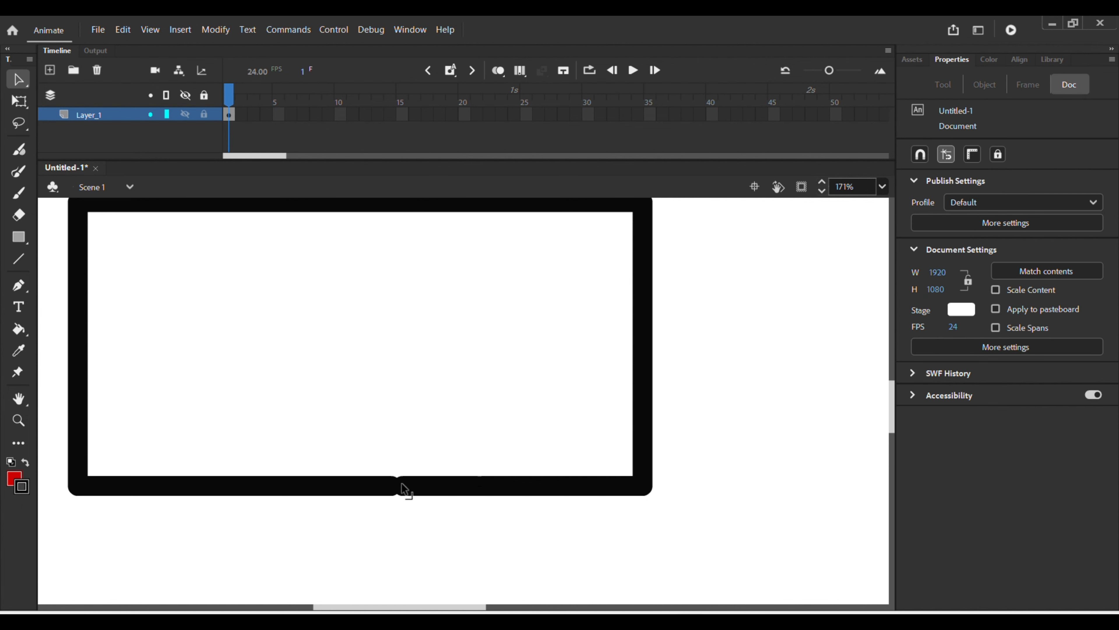
# Set the Paint Bucket's gap option to Close Small Gaps
pyautogui.scroll(1, 403, 490)
pyautogui.scroll(-3, 403, 489)
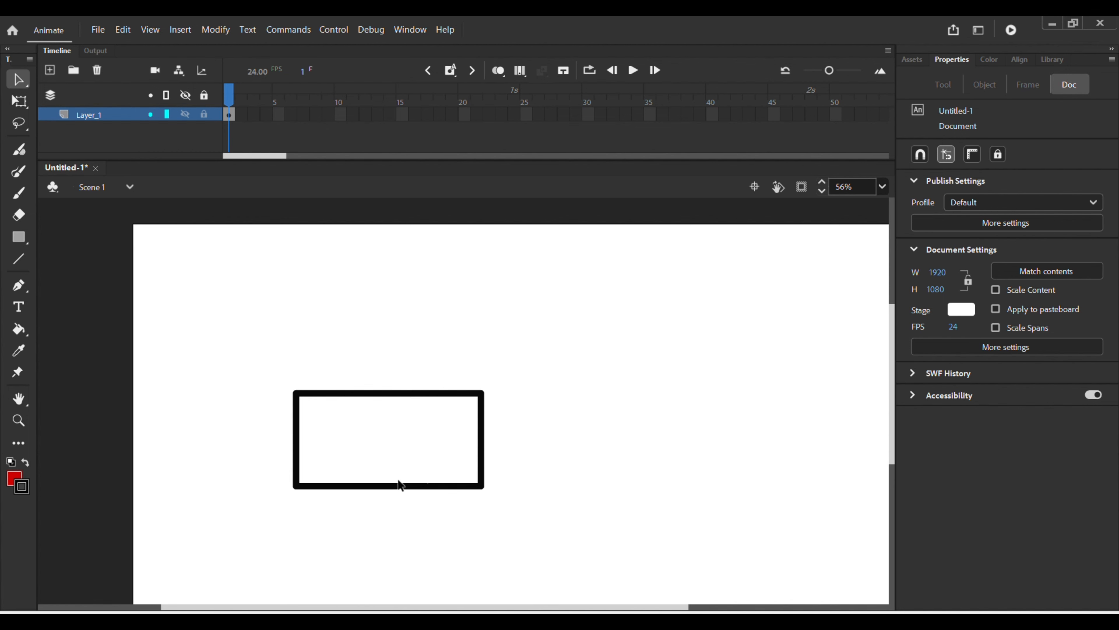
pyautogui.press('k')
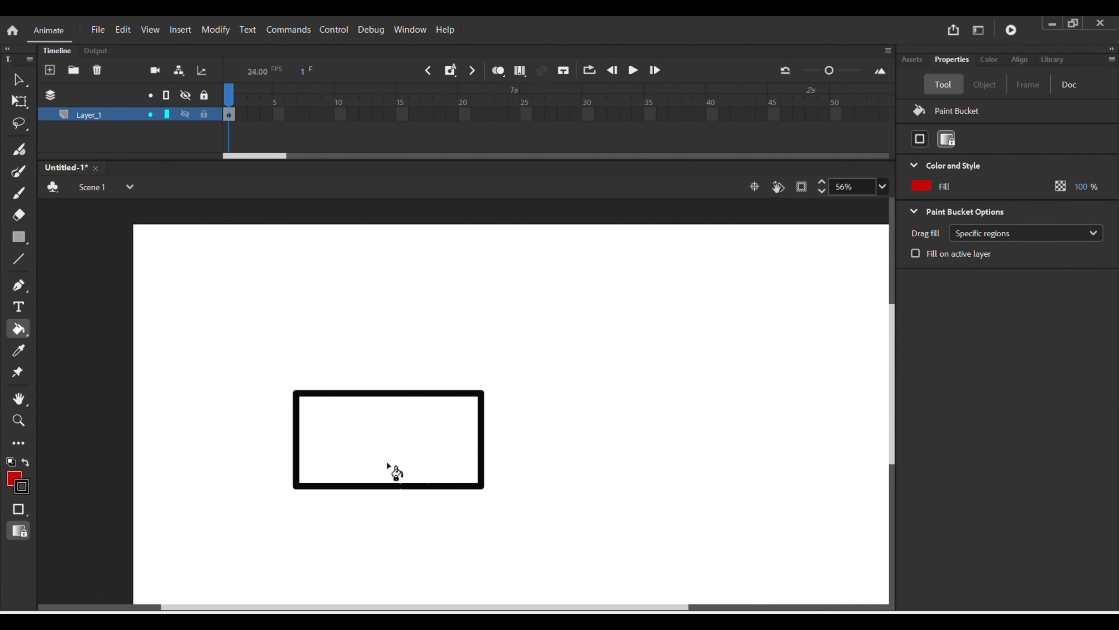
pyautogui.press('v')
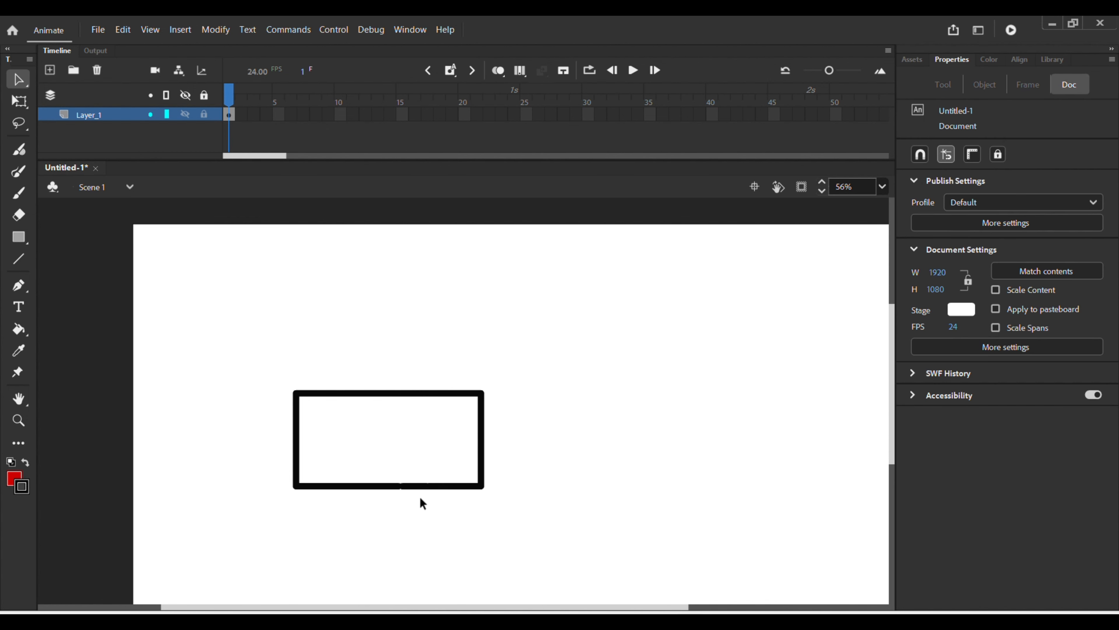
pyautogui.scroll(5, 425, 523)
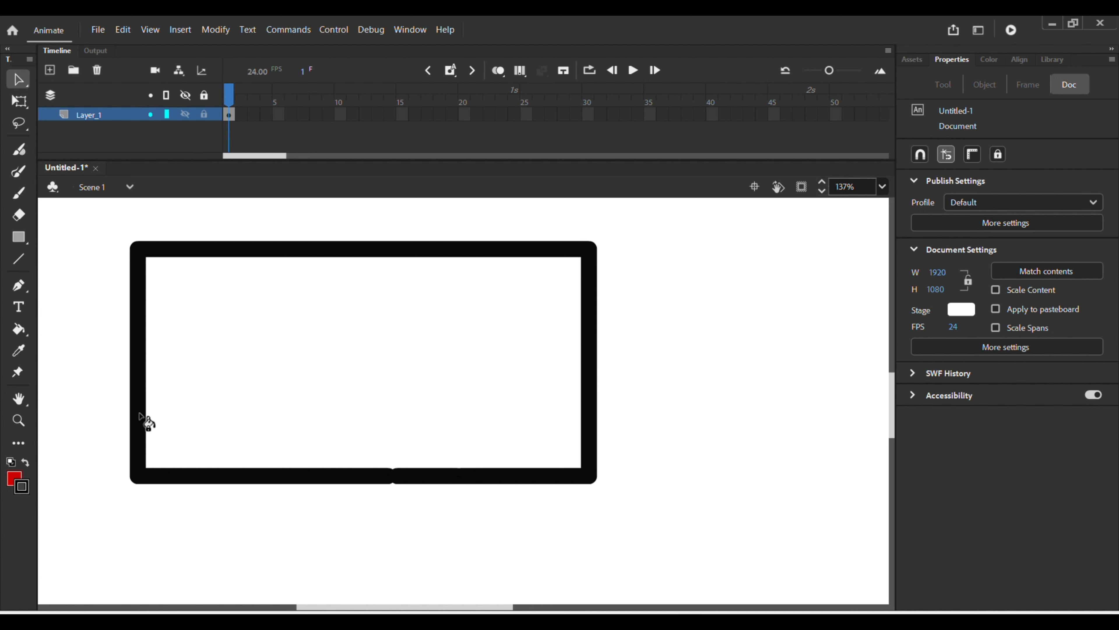
pyautogui.press('k')
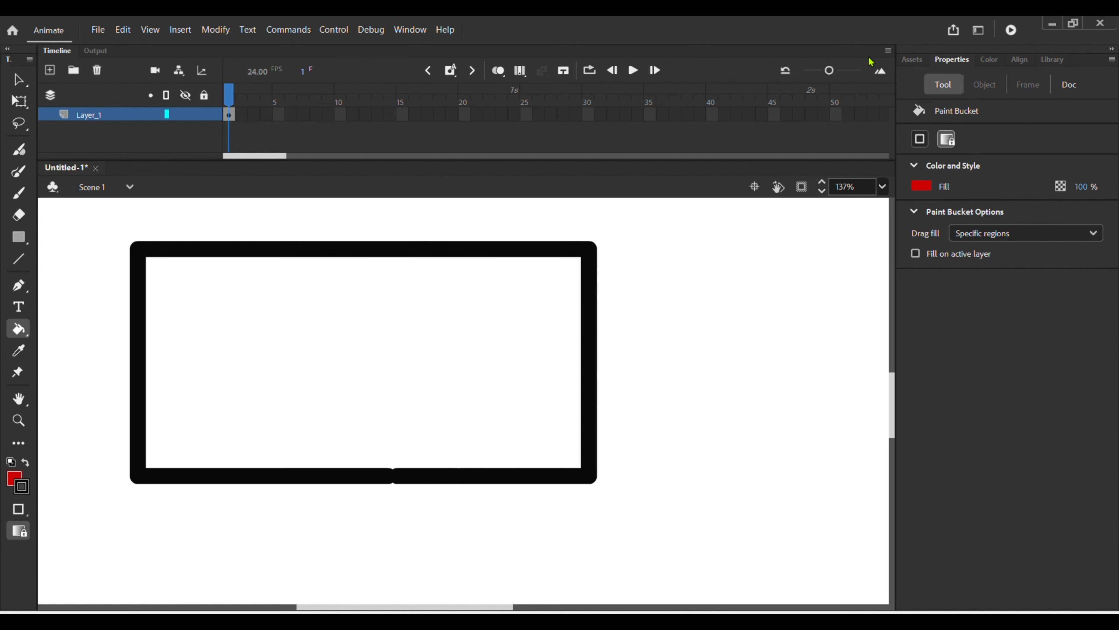
pyautogui.click(921, 144)
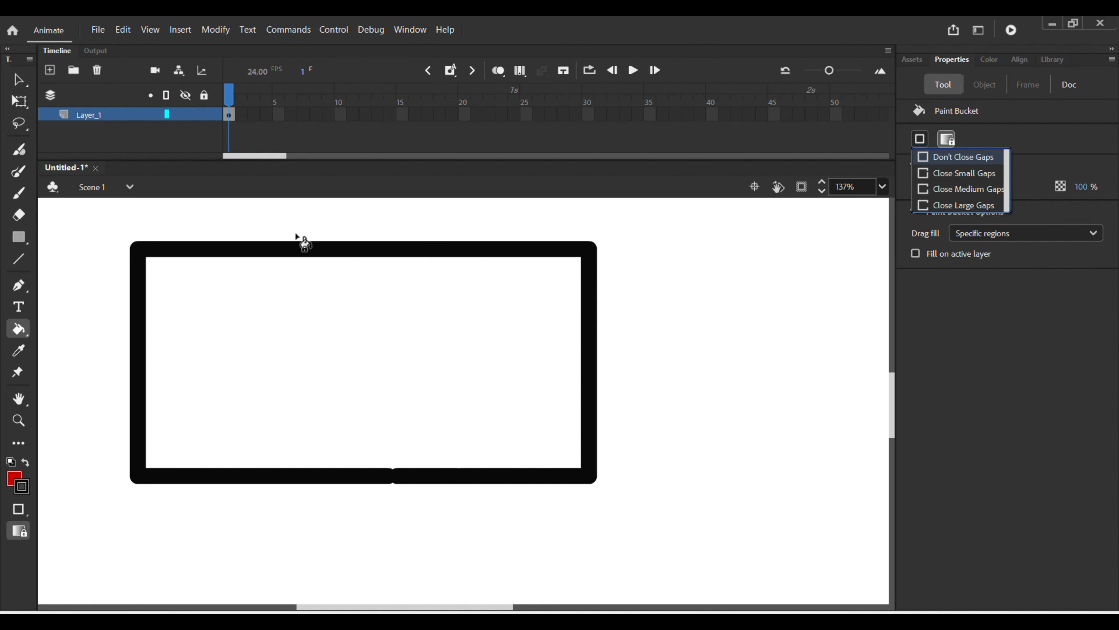
pyautogui.click(388, 294)
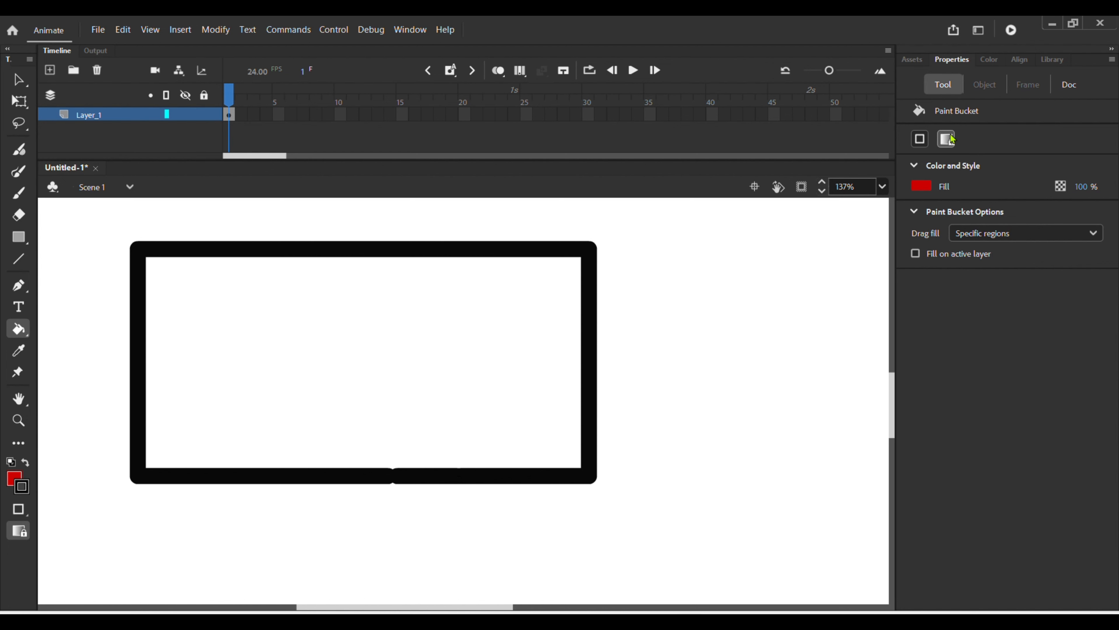
pyautogui.click(920, 139)
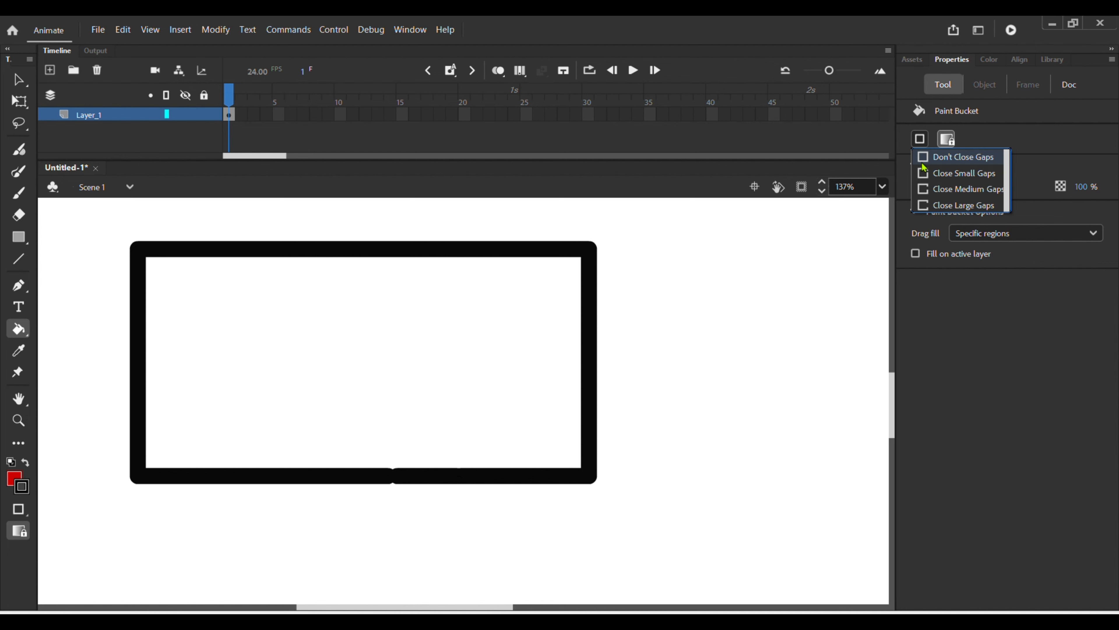
pyautogui.click(935, 173)
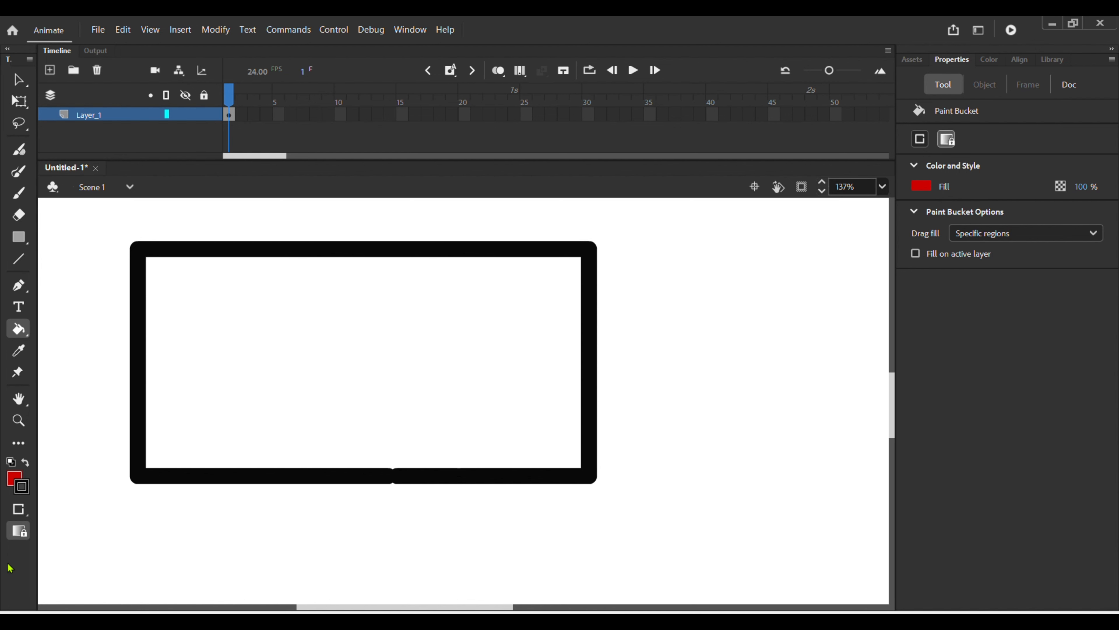
# Review the Paint Bucket's gap sizes and set the gap option to Close Medium Gaps
pyautogui.click(18, 508)
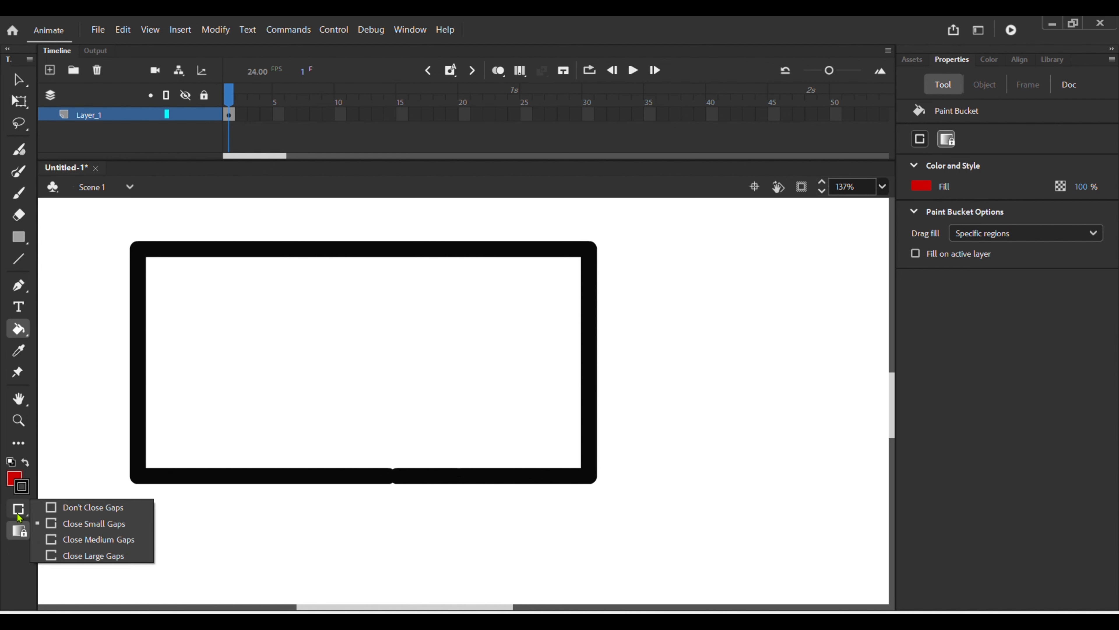
pyautogui.click(26, 518)
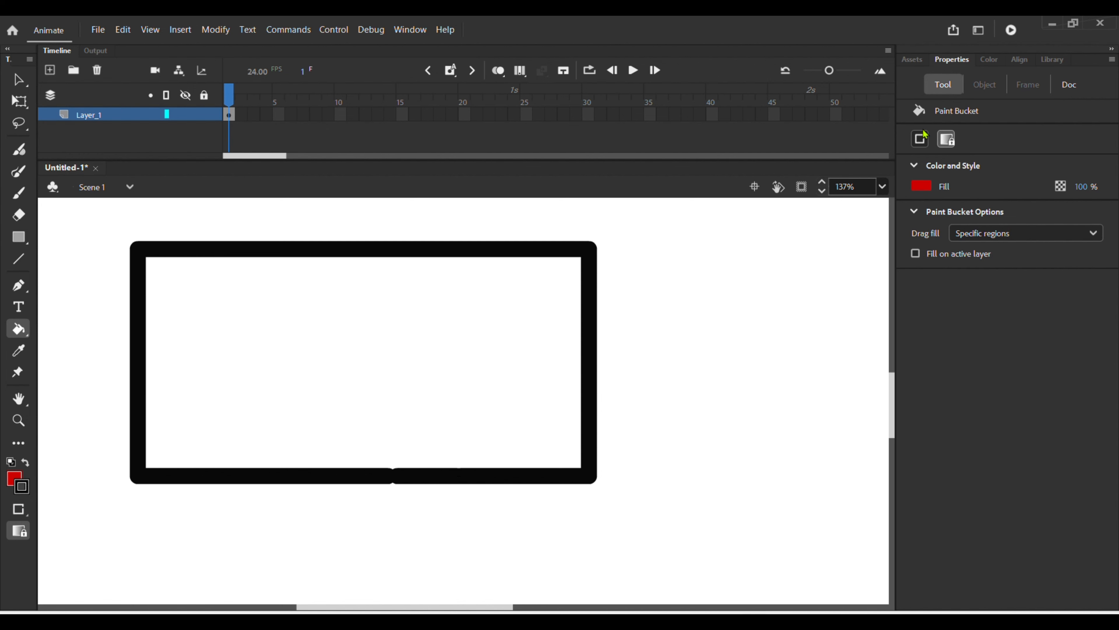
pyautogui.click(920, 139)
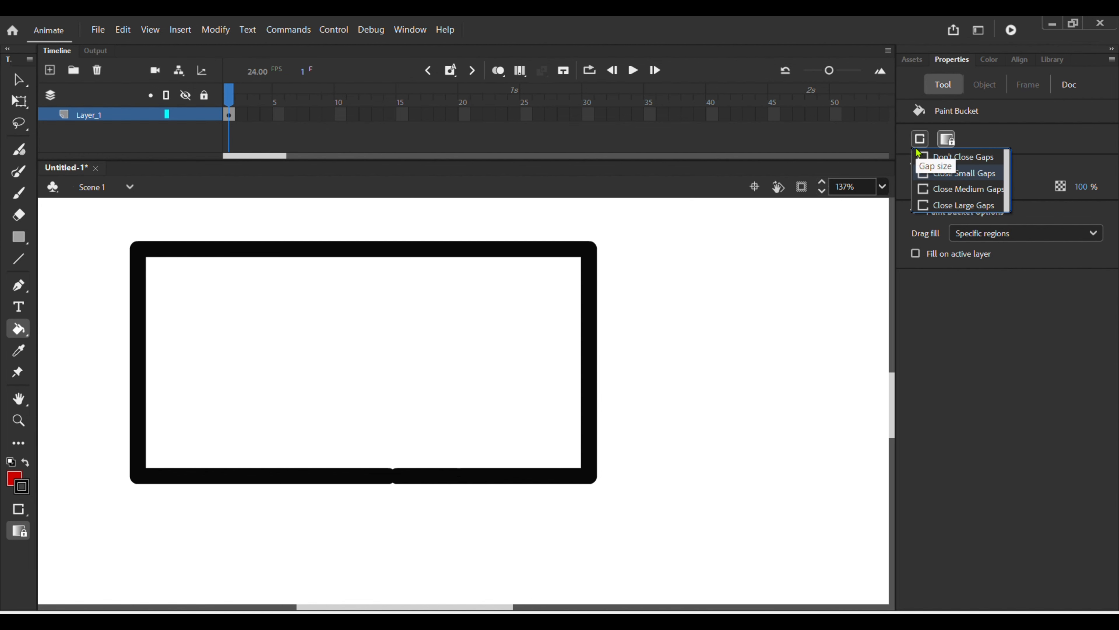
pyautogui.click(937, 172)
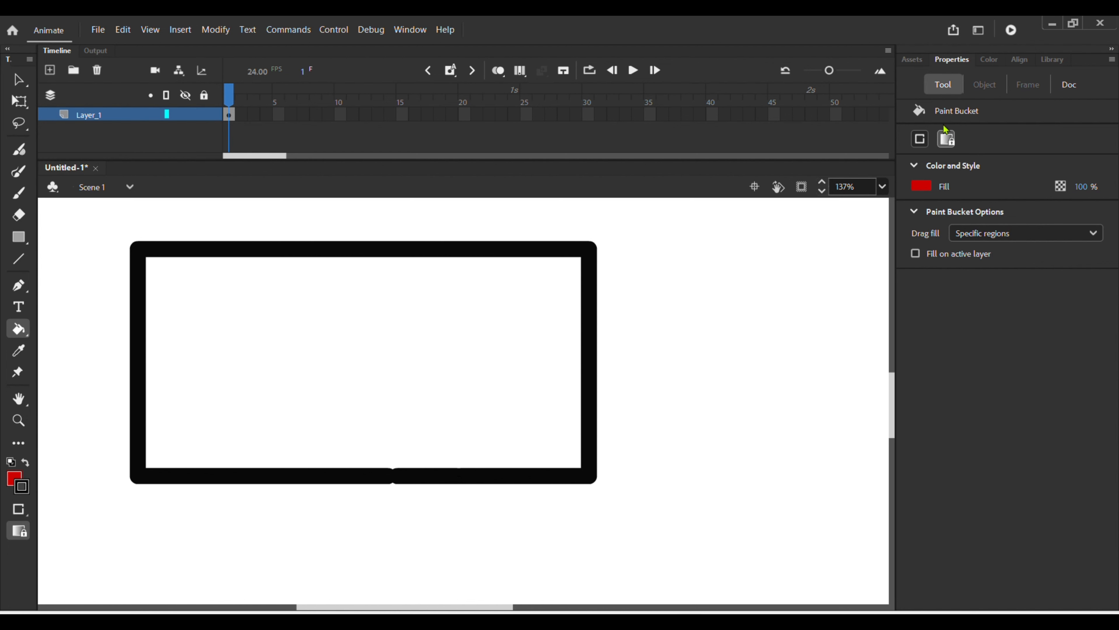
pyautogui.click(920, 138)
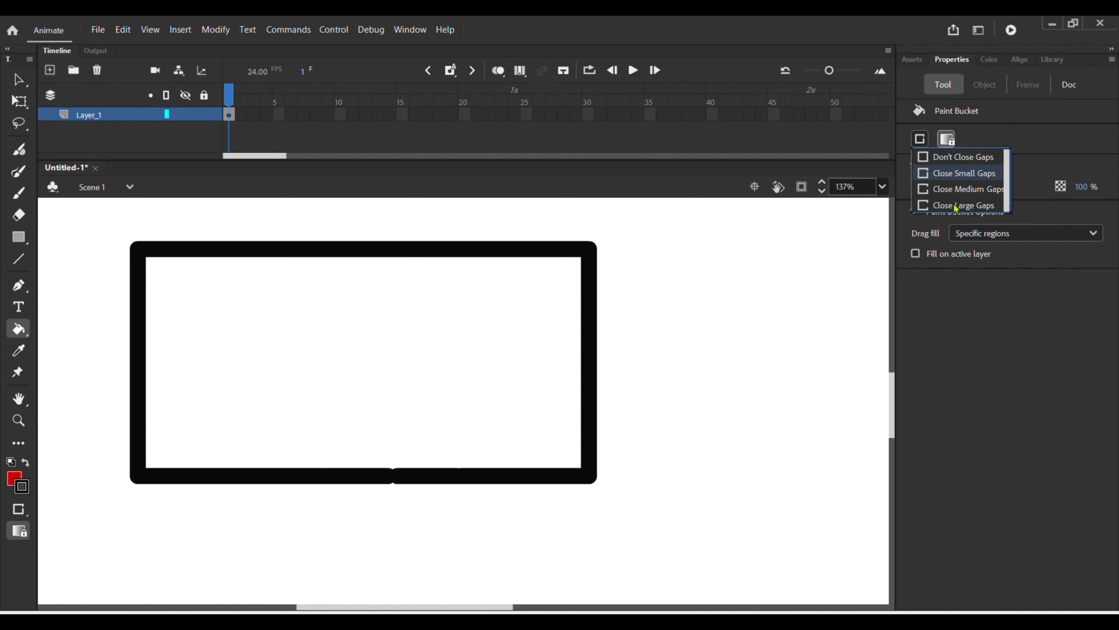
pyautogui.click(956, 194)
# With the whole outline selected, set the Paint Bucket's gap option to Close Large Gaps and fill the rectangle with red
pyautogui.hotkey('ctrl', 'a')
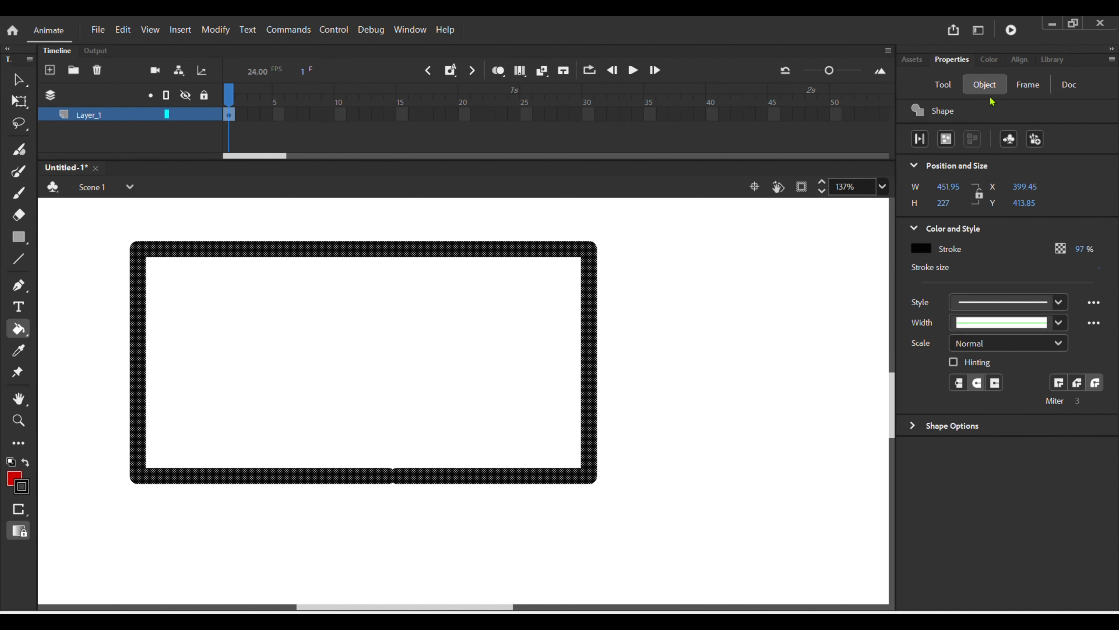
pyautogui.click(943, 85)
pyautogui.click(925, 141)
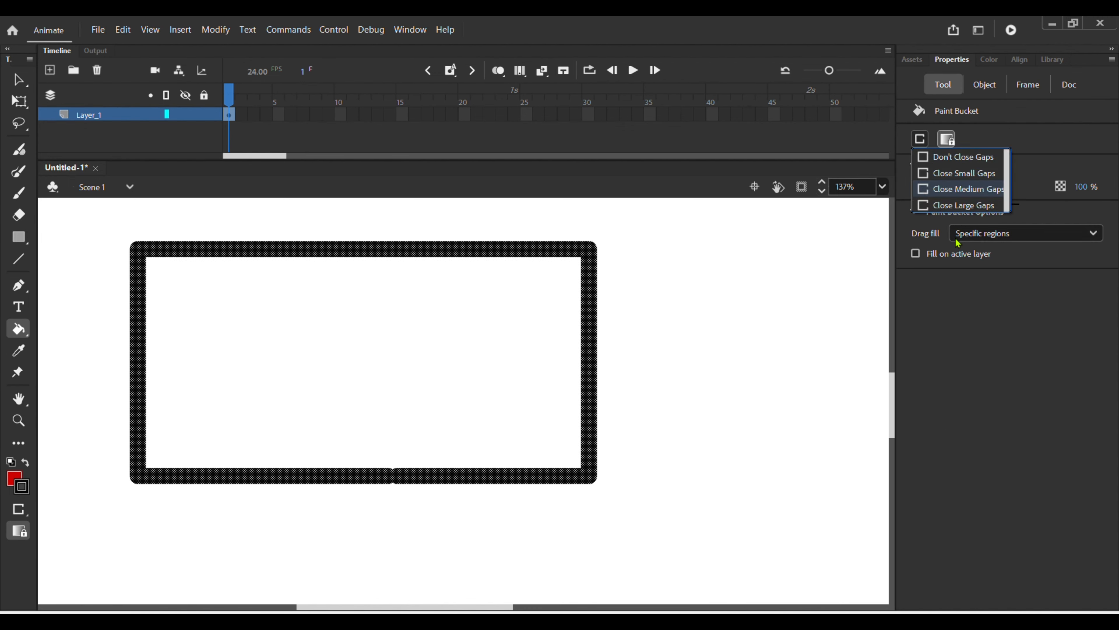
pyautogui.click(953, 206)
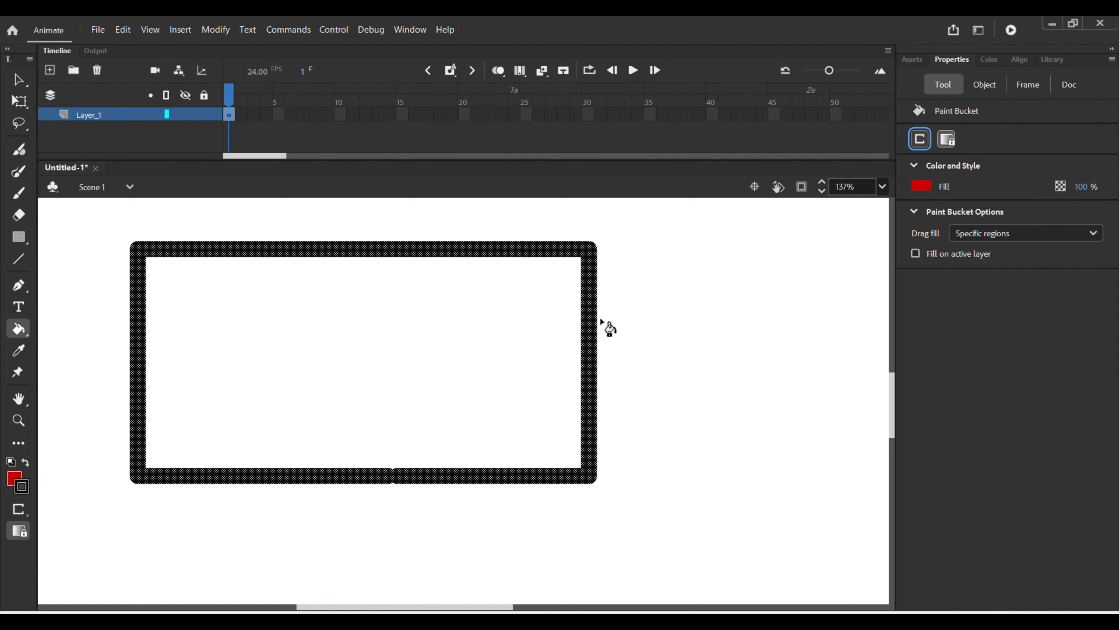
pyautogui.click(382, 353)
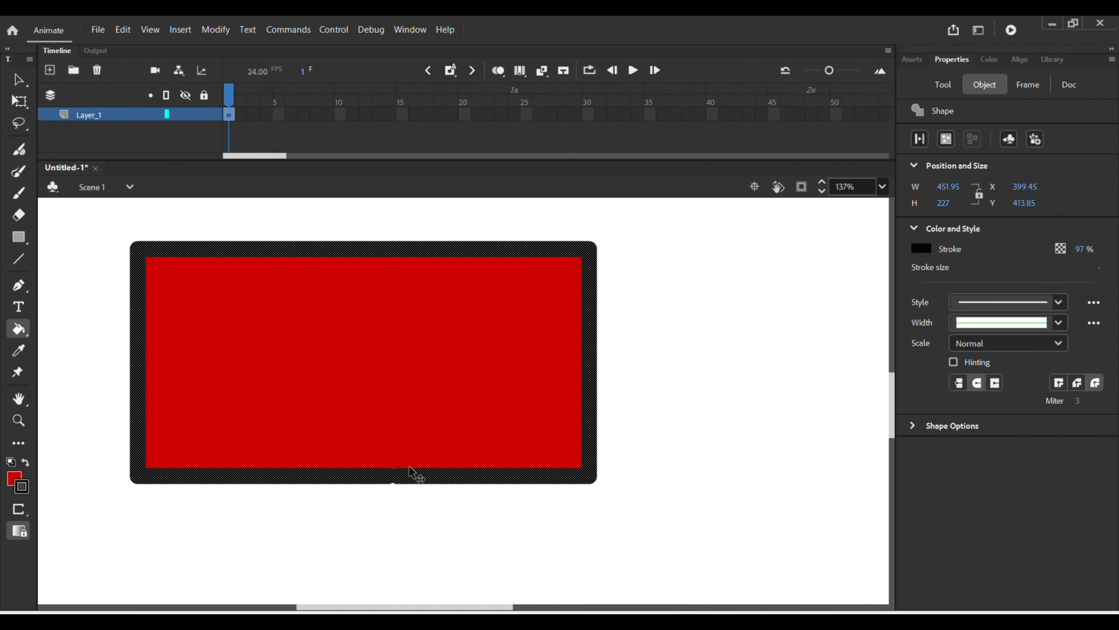
# Examine the gap in the rectangle's bottom outline up close and review the Paint Bucket's gap size options
pyautogui.scroll(5, 415, 472)
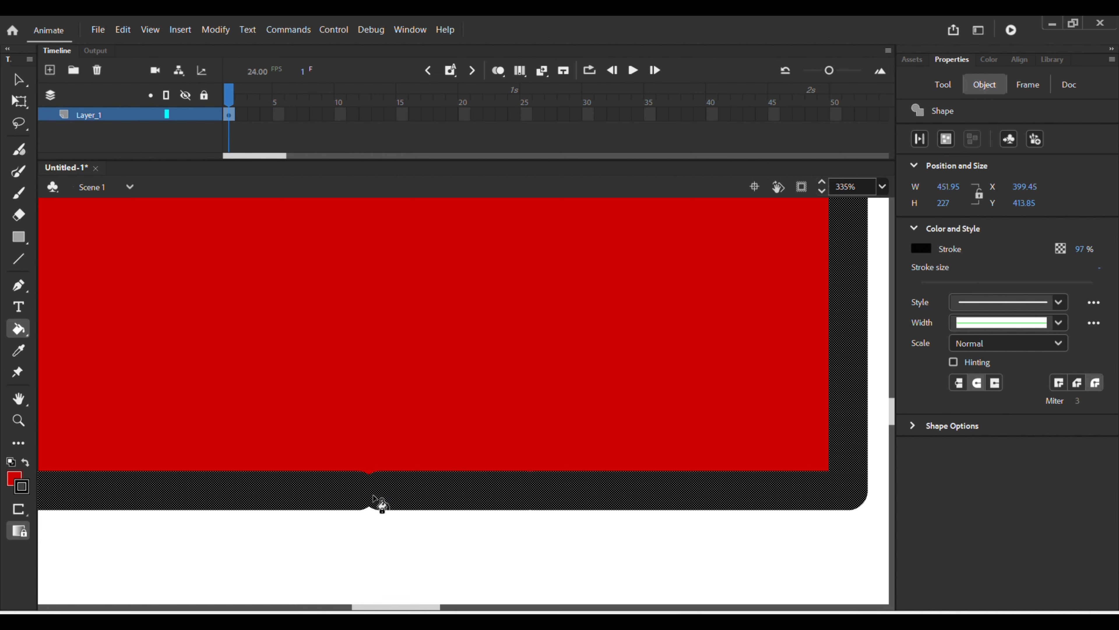
pyautogui.scroll(-3, 378, 502)
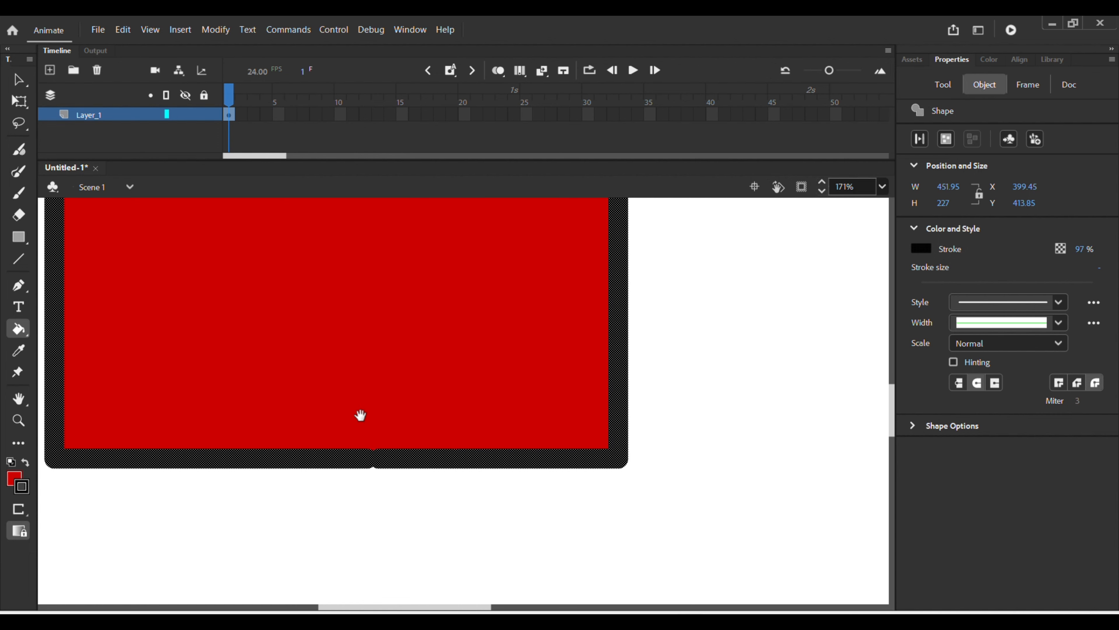
pyautogui.moveTo(363, 415); pyautogui.dragTo(478, 470)
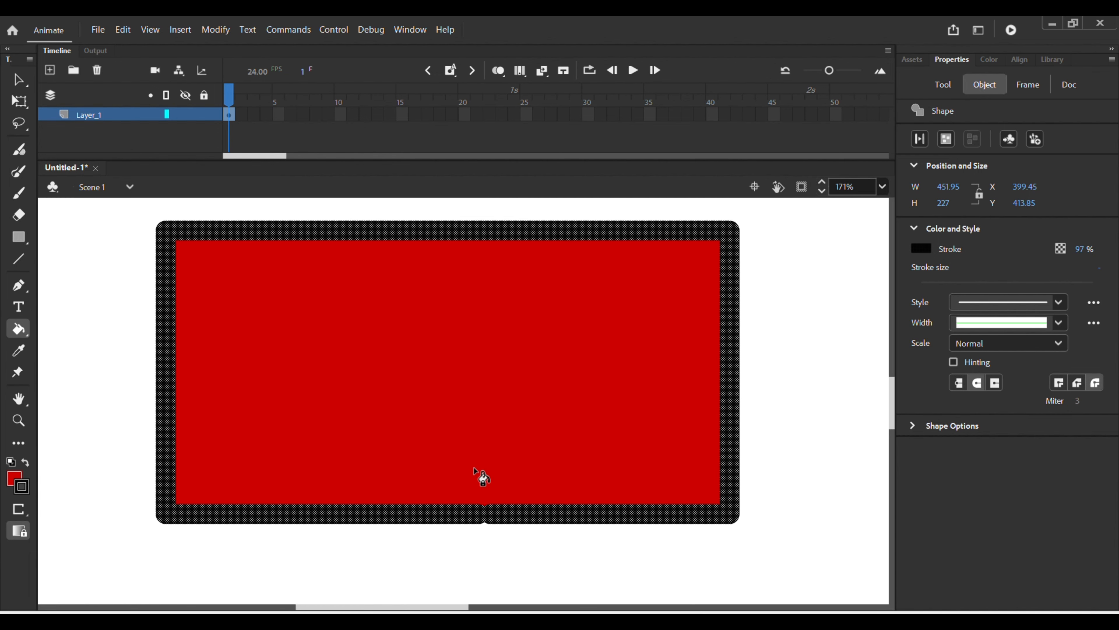
pyautogui.click(942, 90)
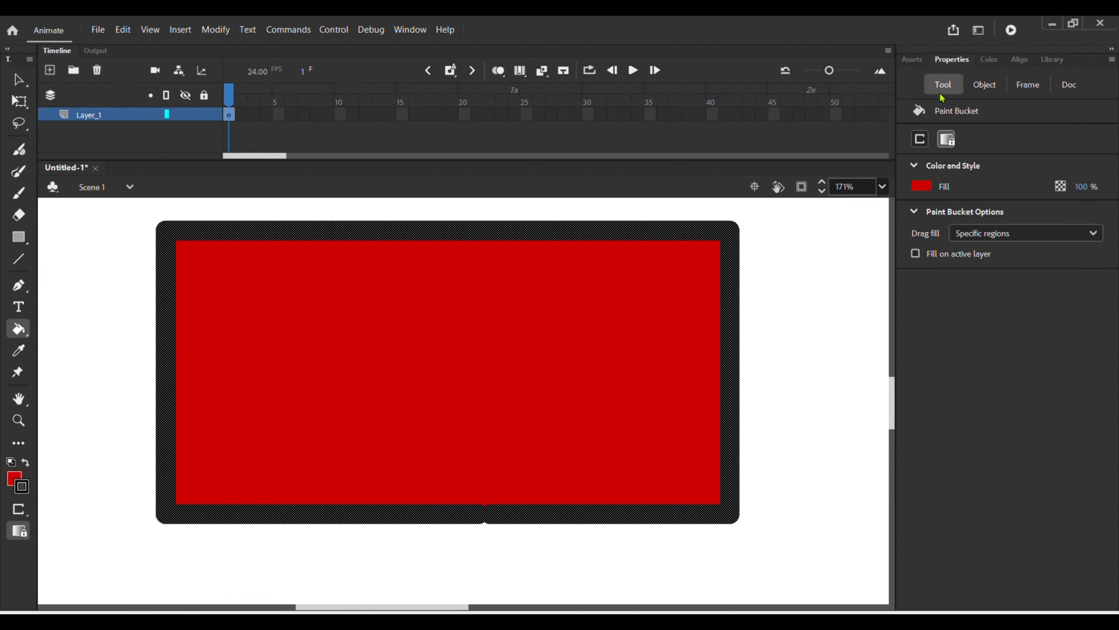
pyautogui.click(920, 139)
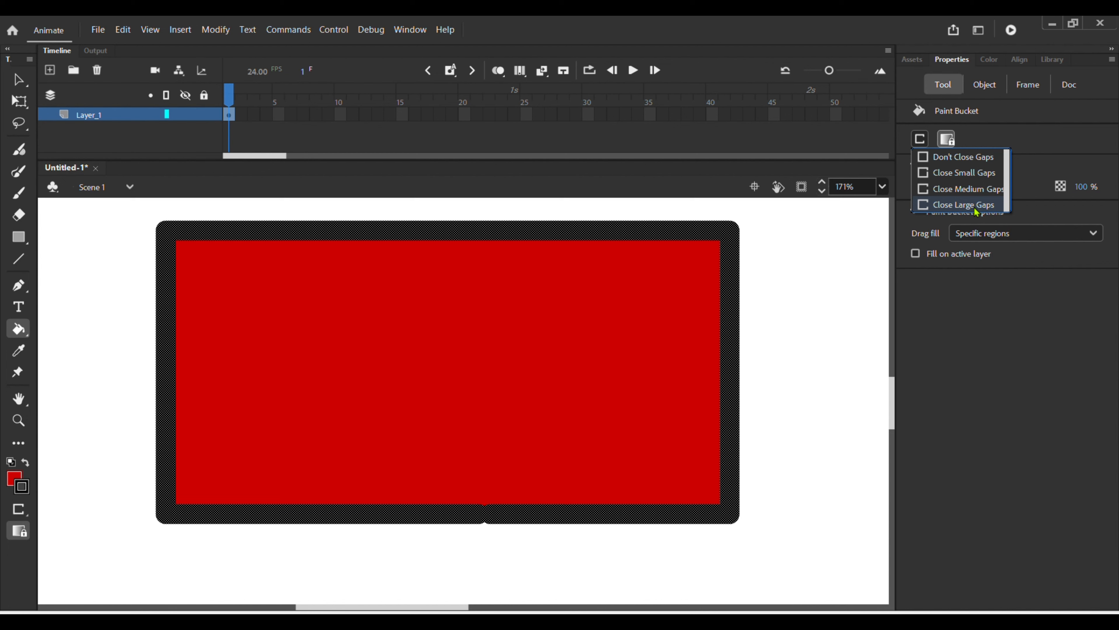
# Deselect the rectangle's outline and turn off Lock Fill for the Paint Bucket
pyautogui.click(825, 267)
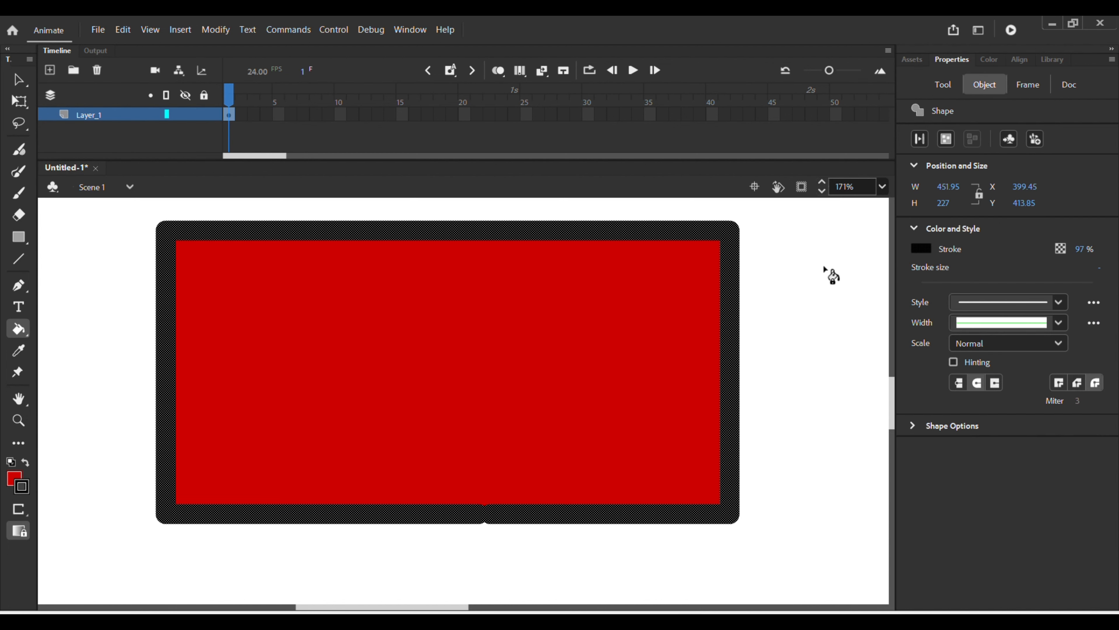
pyautogui.press('v')
pyautogui.click(824, 266)
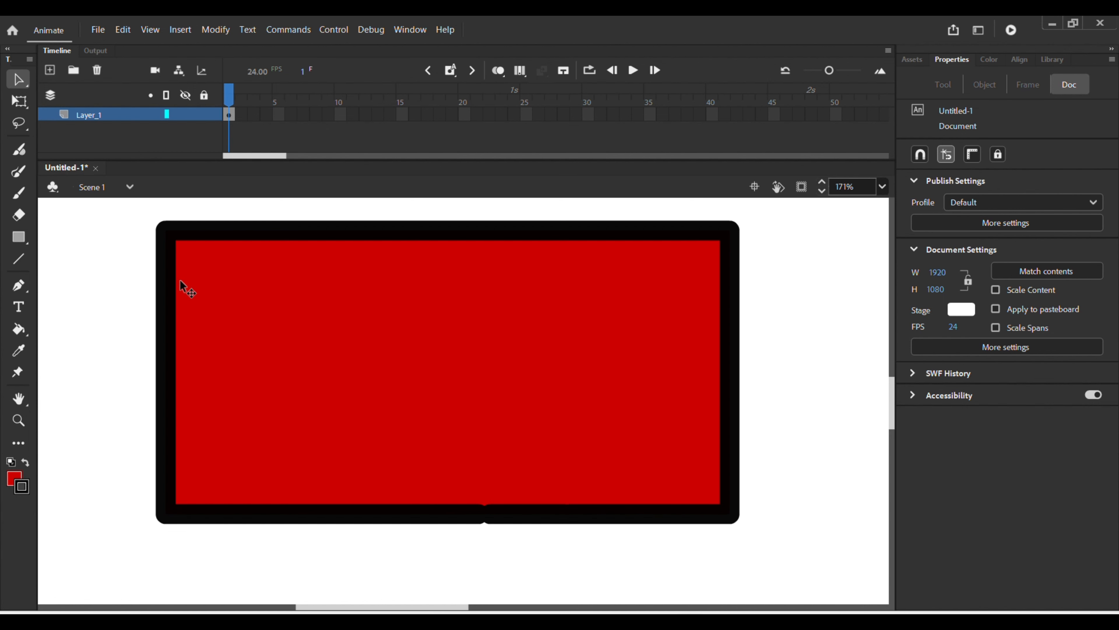
pyautogui.press('k')
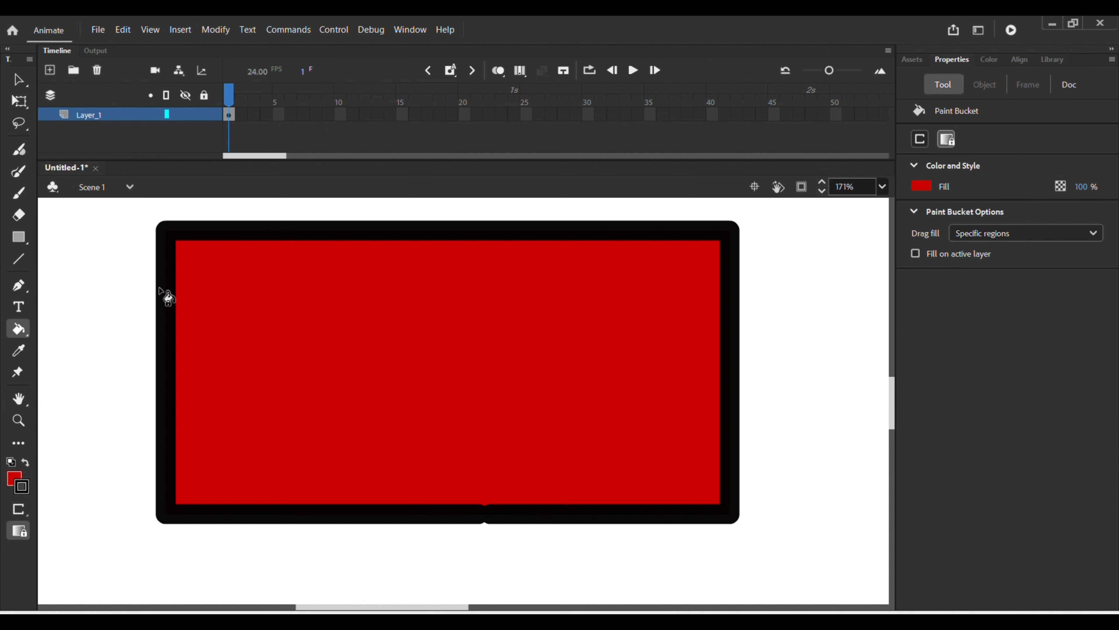
pyautogui.click(24, 530)
pyautogui.click(951, 140)
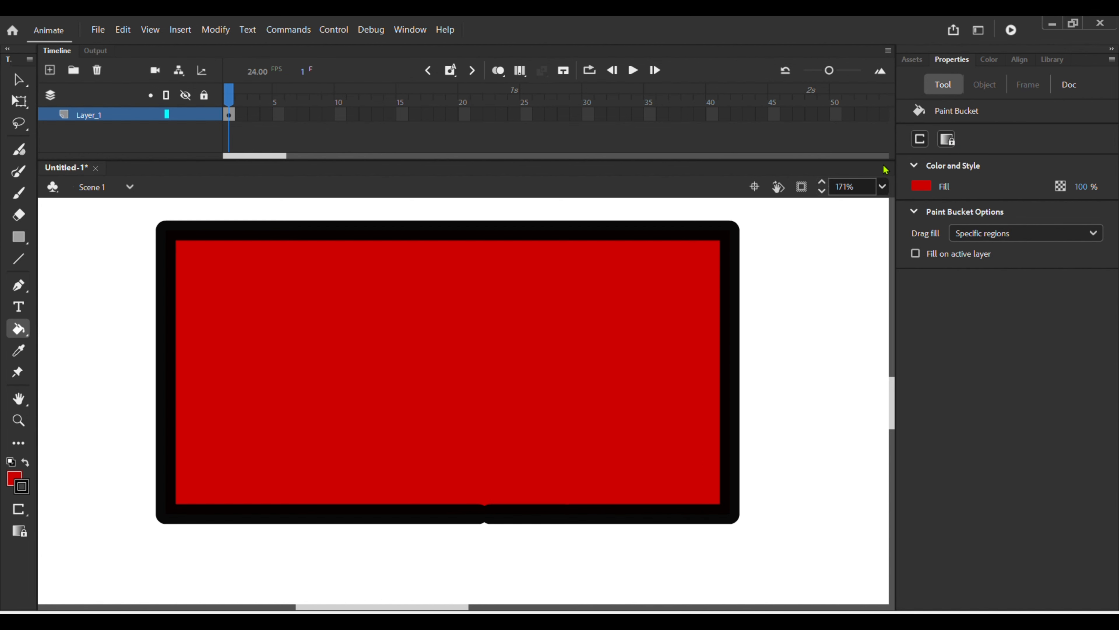
# Set the fill colour to light blue, fill the rectangle's interior with it, and switch Lock Fill on
pyautogui.click(921, 186)
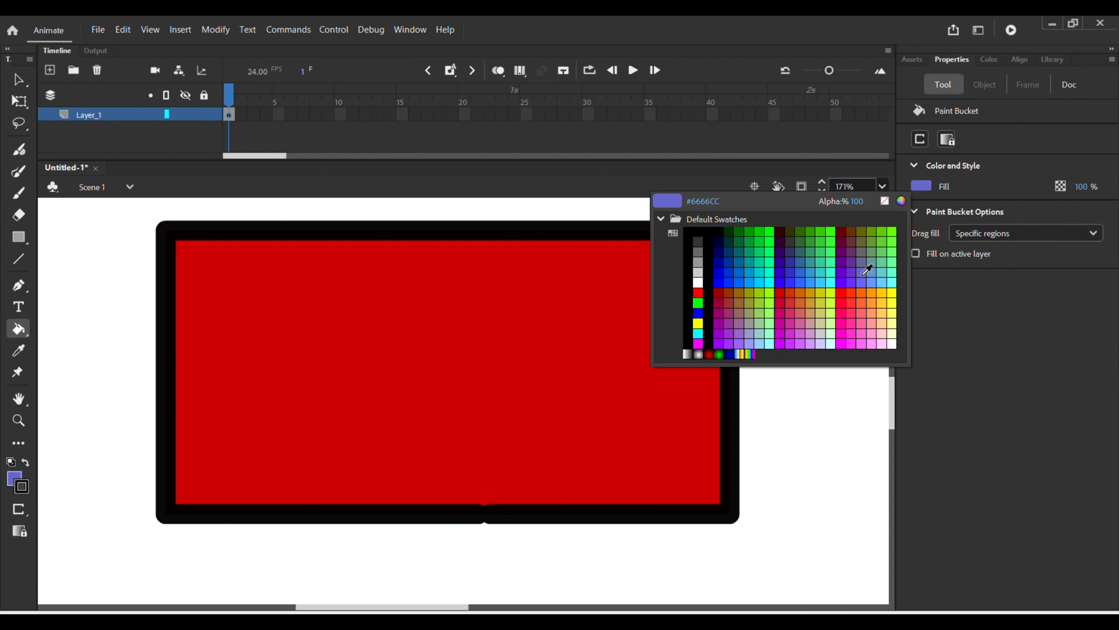
pyautogui.click(880, 284)
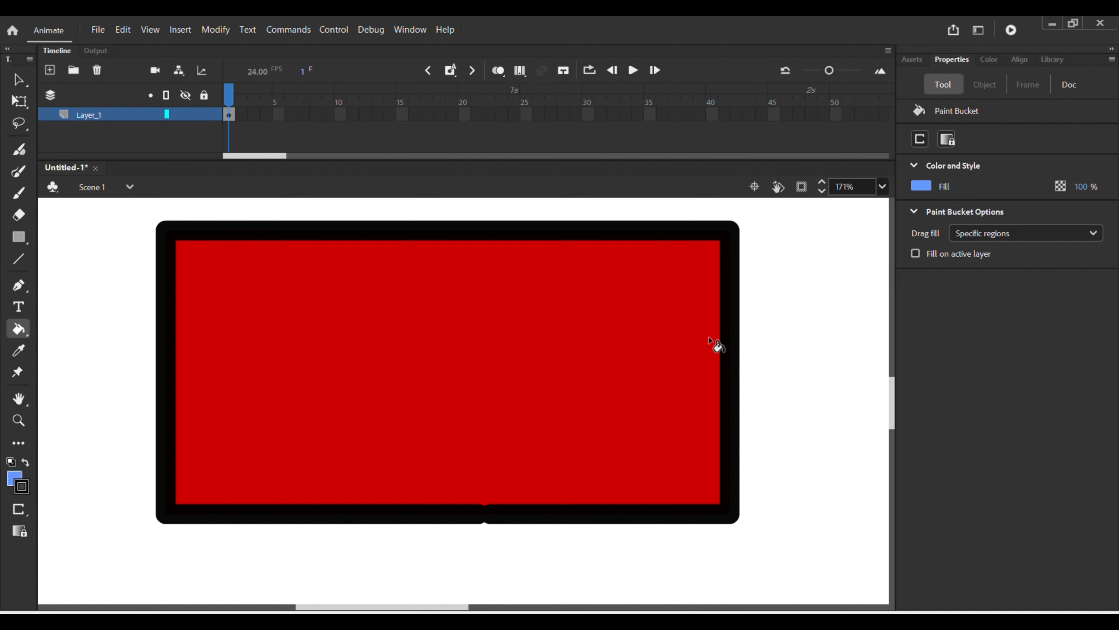
pyautogui.click(681, 351)
pyautogui.click(947, 139)
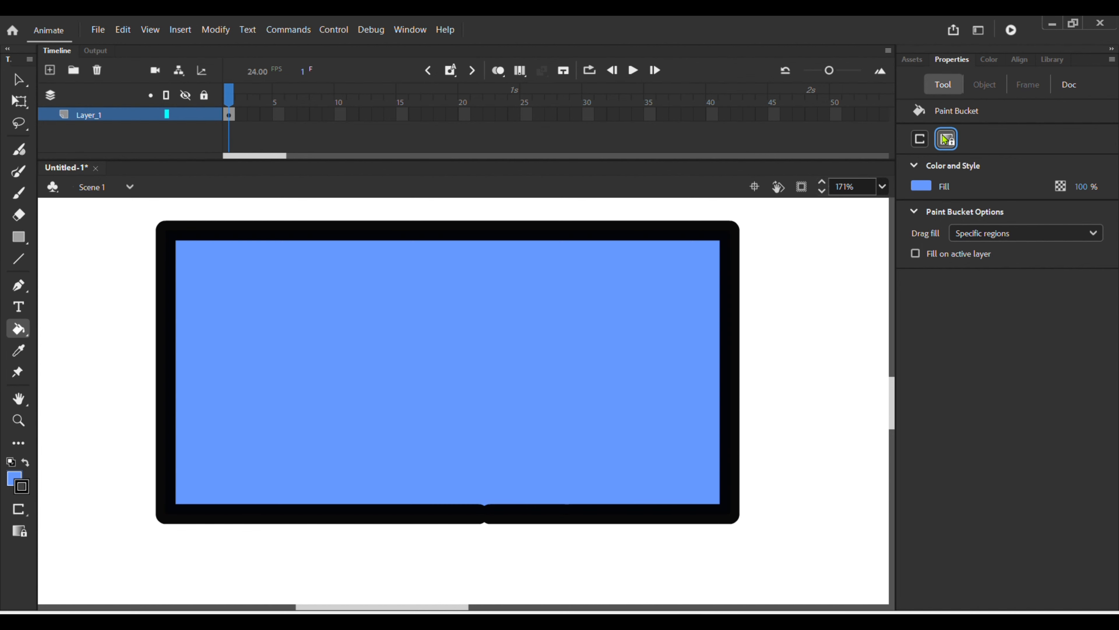